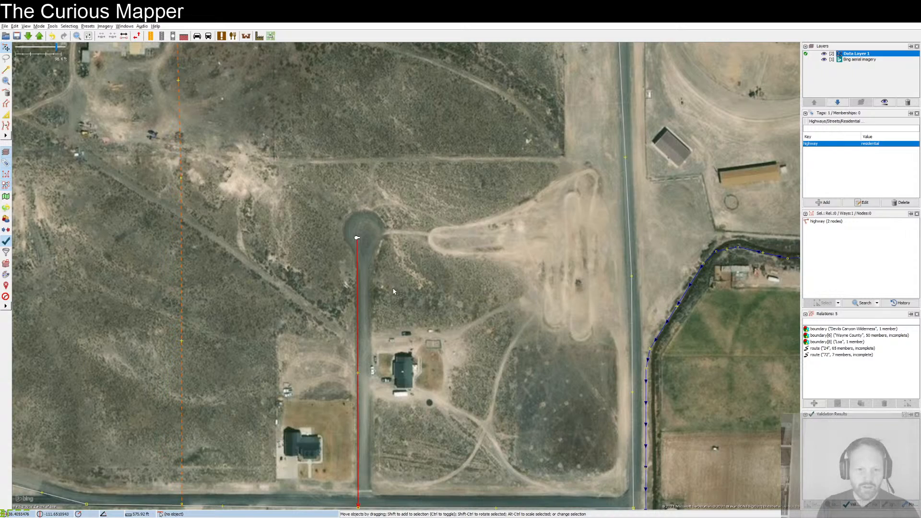
Step: Dim the Bing aerial imagery layer to about 30% opacity so the town's mapped streets stand out
scroll(427, 328, "down", 5)
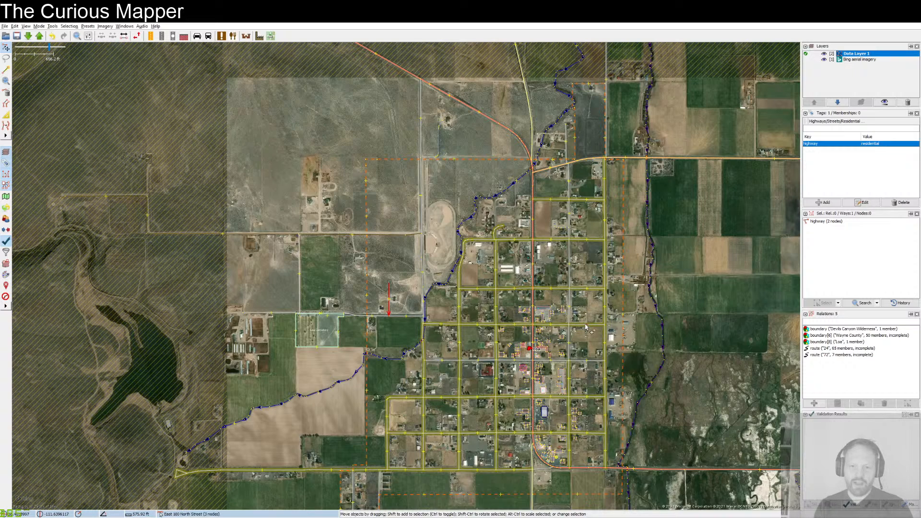
left_click(854, 60)
left_click(881, 103)
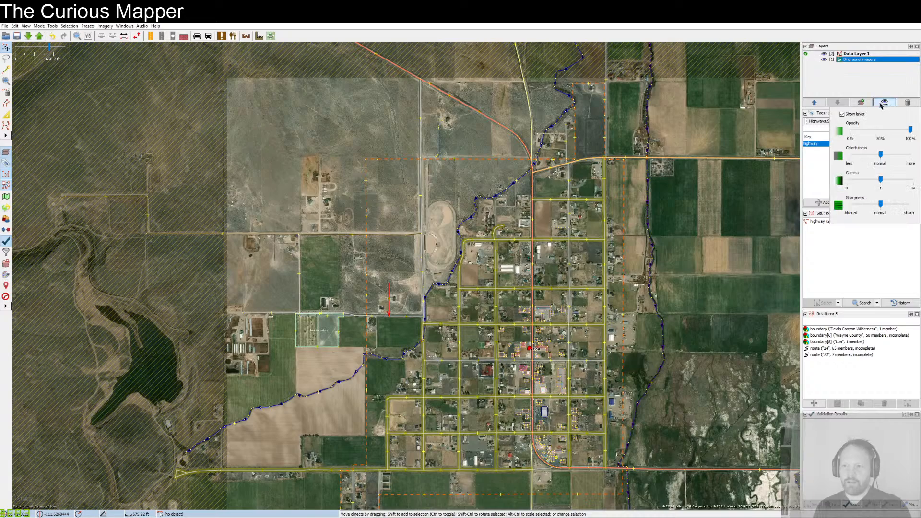
left_click_drag(910, 130, 867, 130)
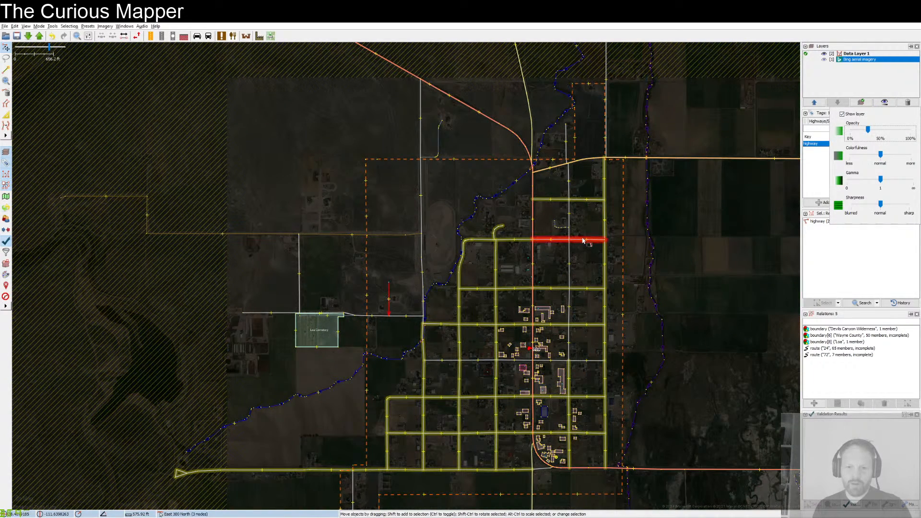
Step: Inspect the tags of North 200 East Street, North 100 East Street and East 300 North in turn
left_click(604, 278)
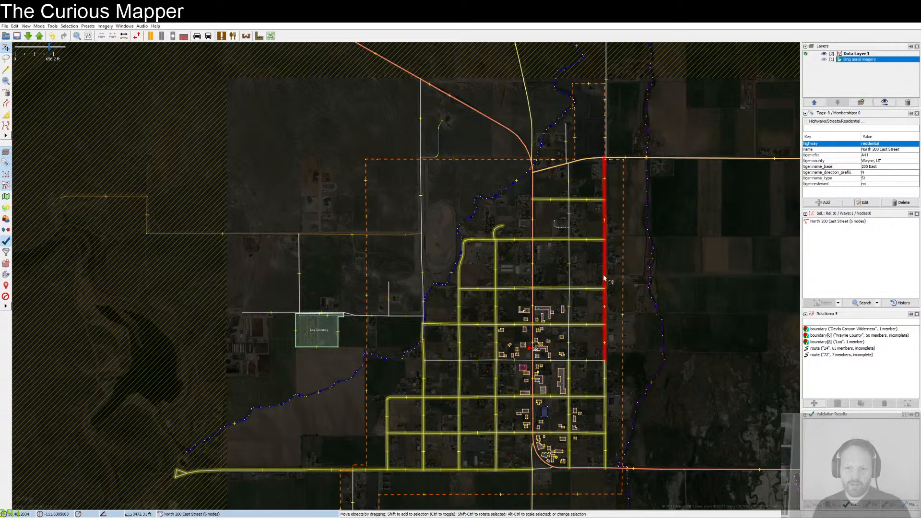
left_click(586, 288)
left_click(570, 279)
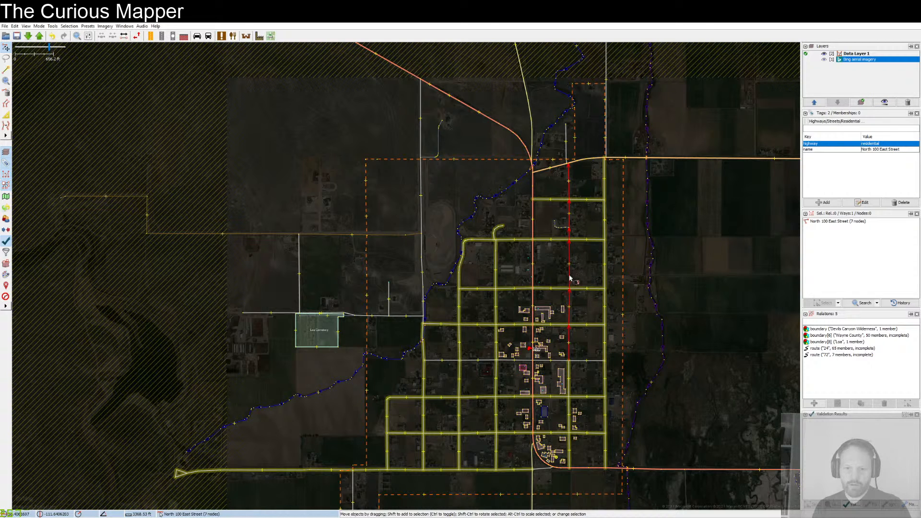
scroll(569, 278, "up", 2)
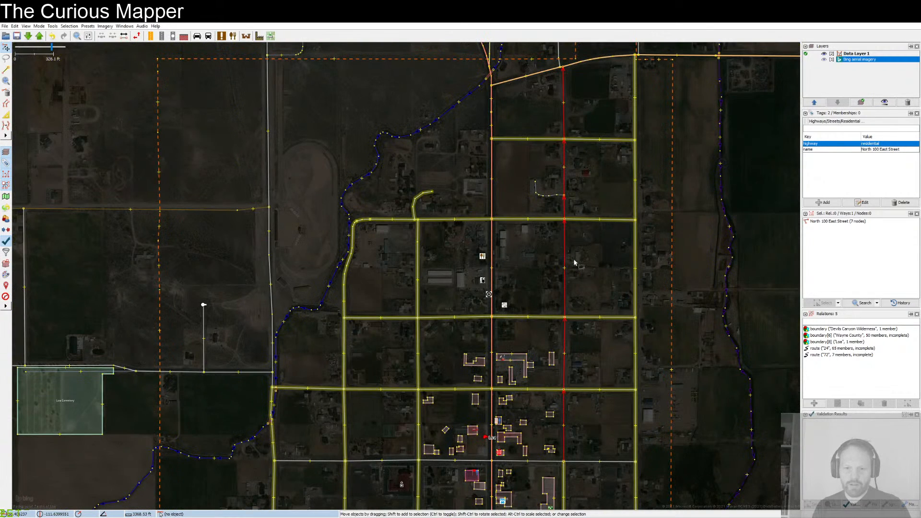
left_click(579, 222)
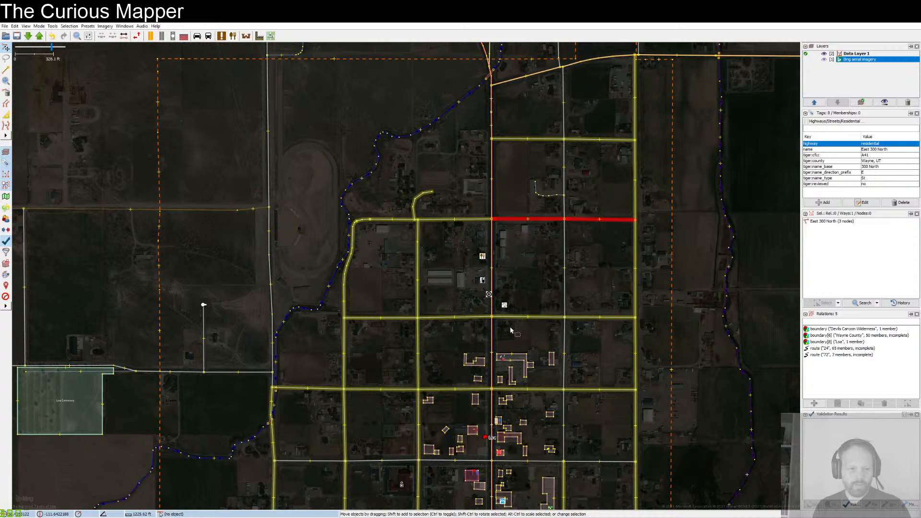
Step: Turn off the yellow highlighting of unreviewed TIGER streets in the preferences
left_click(15, 27)
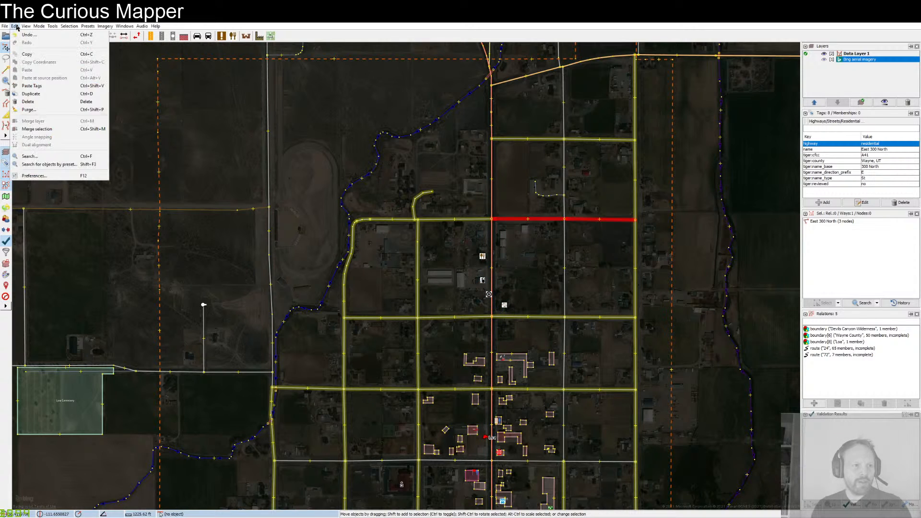
left_click(45, 177)
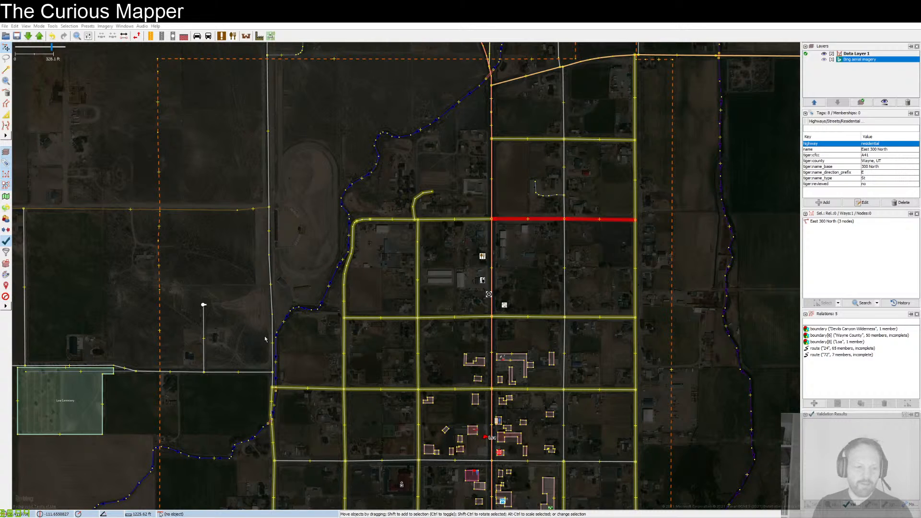
left_click(15, 26)
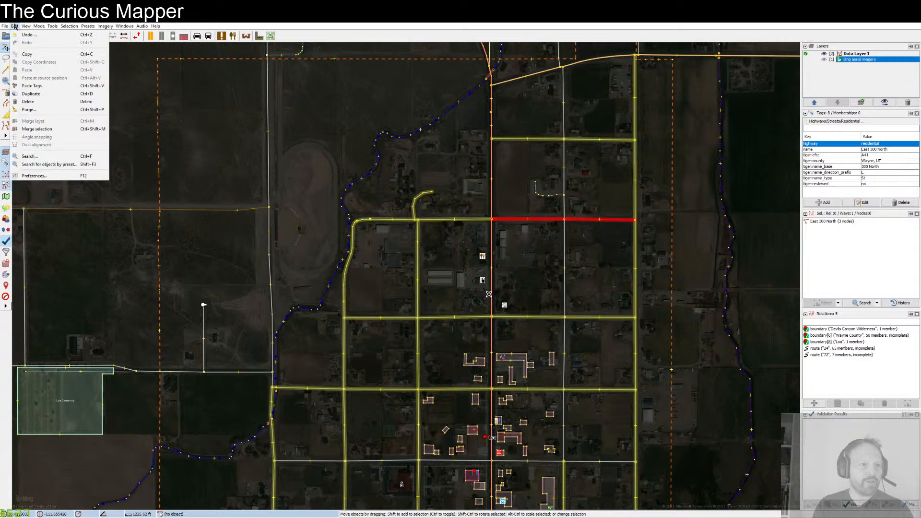
left_click(43, 176)
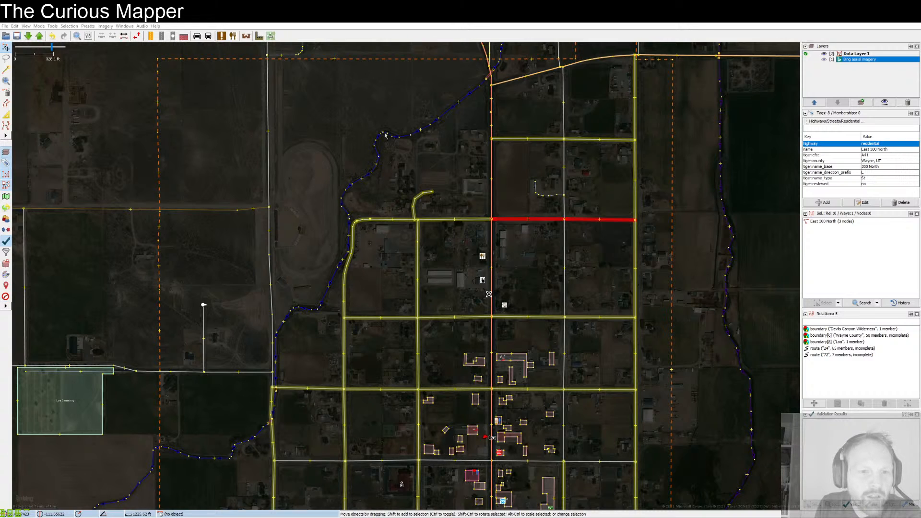
left_click(229, 336)
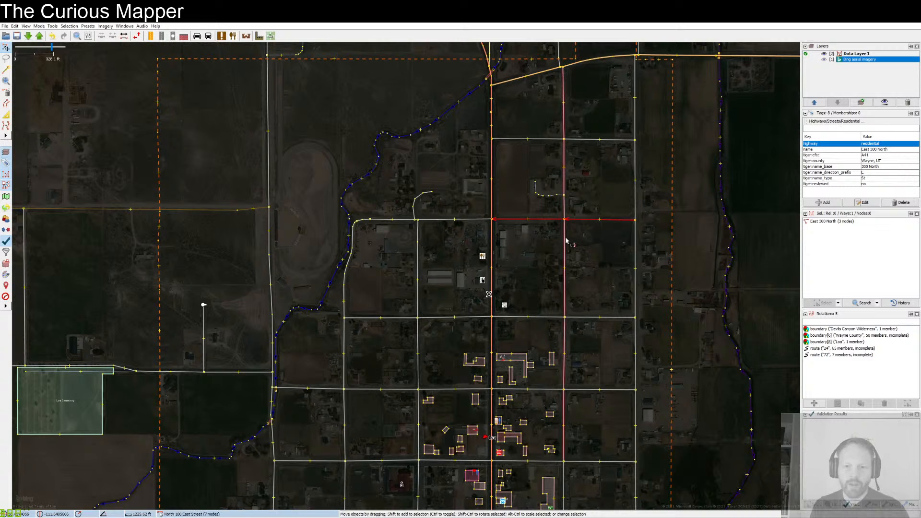
Step: Examine the tiger:reviewed tag on East 300 North with the street drawn in its plain style
left_click(849, 184)
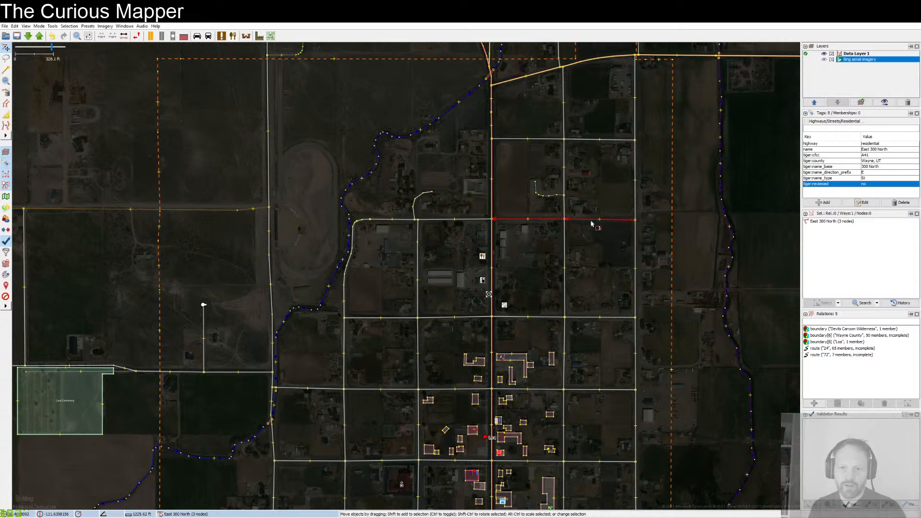
left_click_drag(599, 253, 586, 246)
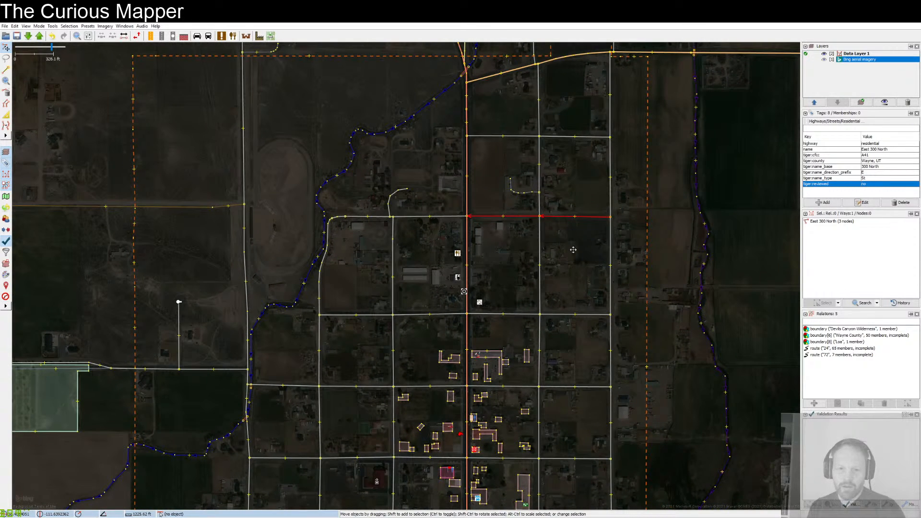
left_click_drag(573, 249, 572, 250)
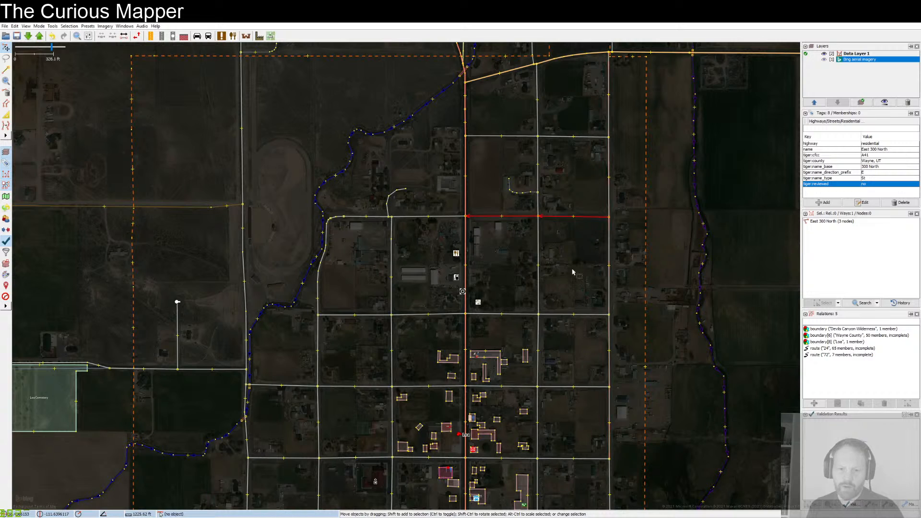
Step: Turn the yellow highlighting of unreviewed TIGER streets back on in the preferences
left_click(90, 37)
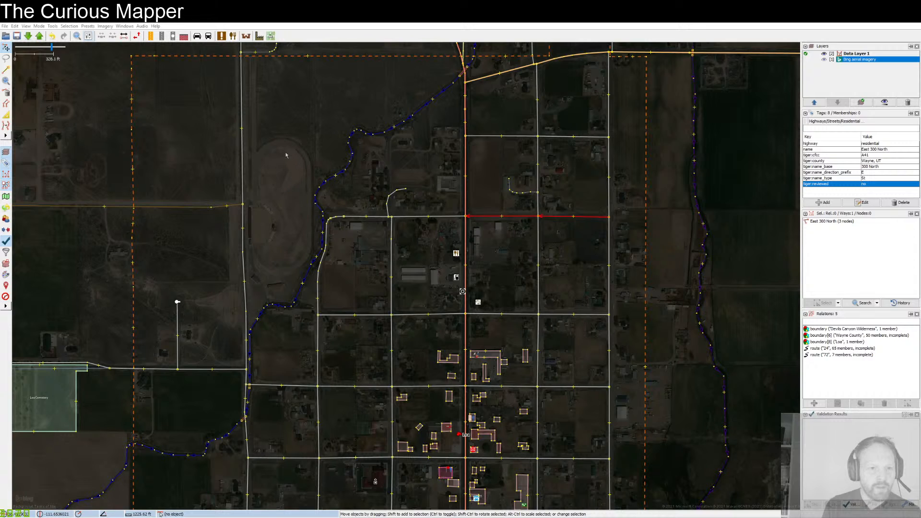
left_click(436, 339)
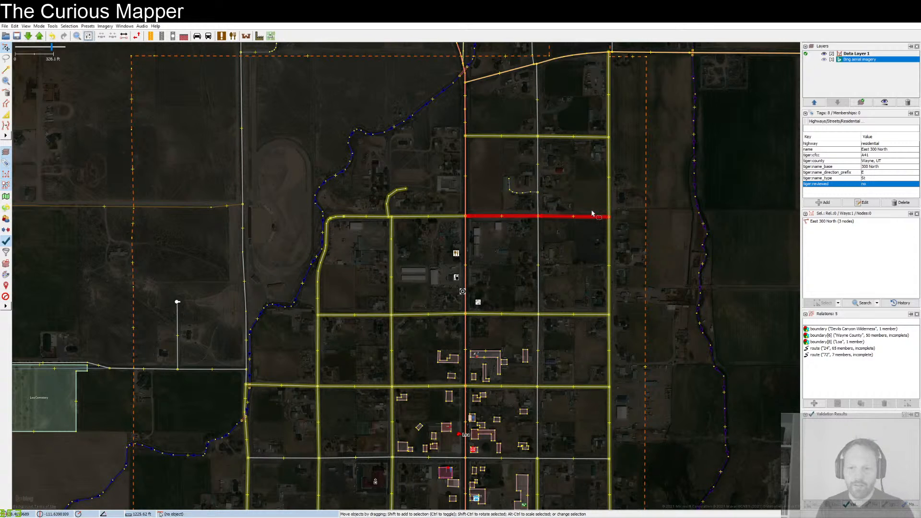
Step: Survey the highlighted unreviewed streets around the town and in its southwestern blocks
scroll(586, 212, "down", 2)
scroll(589, 214, "down", 3)
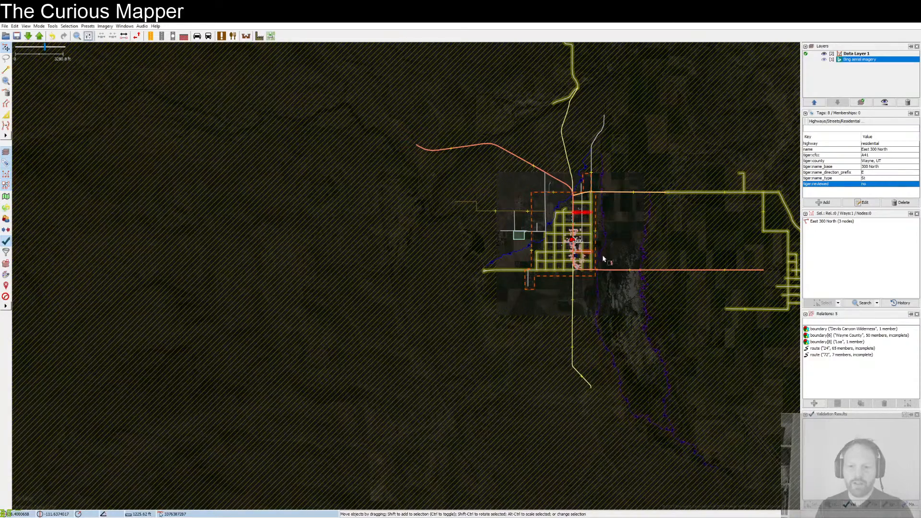
scroll(589, 253, "up", 1)
scroll(575, 249, "up", 2)
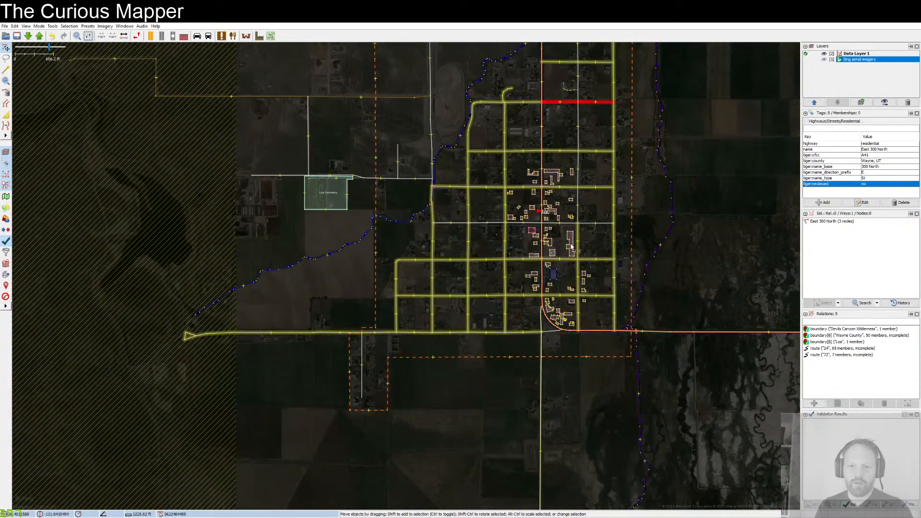
scroll(478, 238, "up", 2)
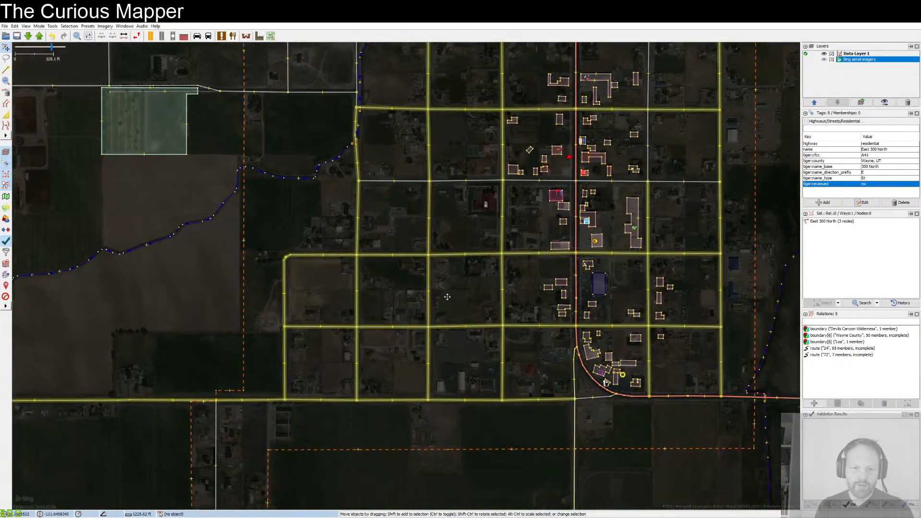
left_click_drag(447, 297, 391, 249)
scroll(427, 203, "up", 2)
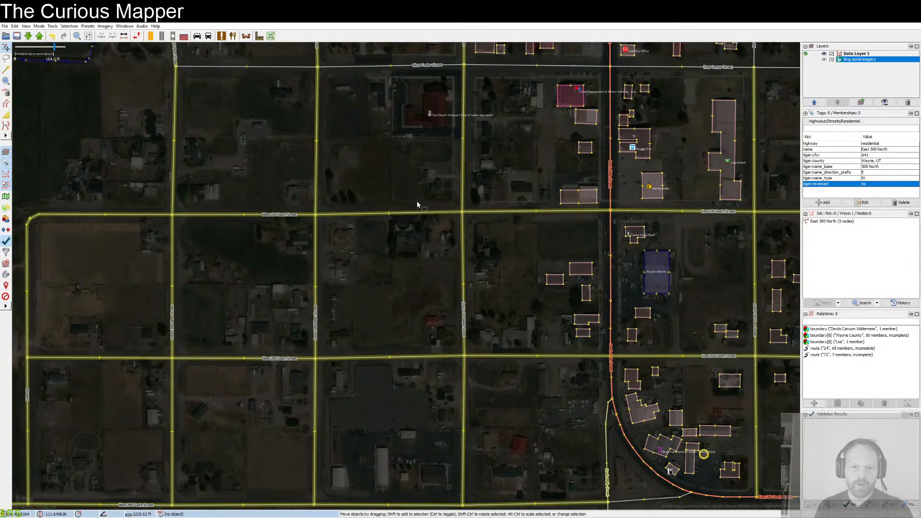
left_click_drag(356, 193, 513, 200)
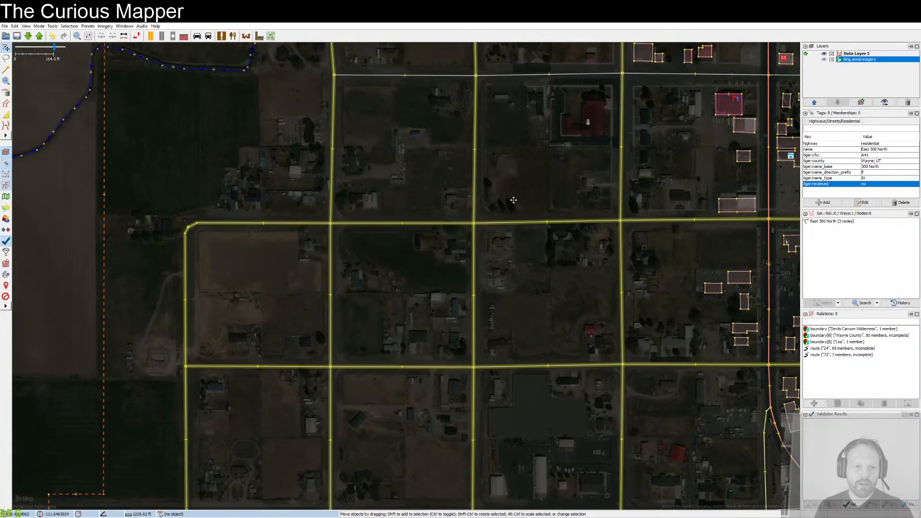
Step: Restore the Bing aerial imagery layer to 100% opacity
double_click(857, 60)
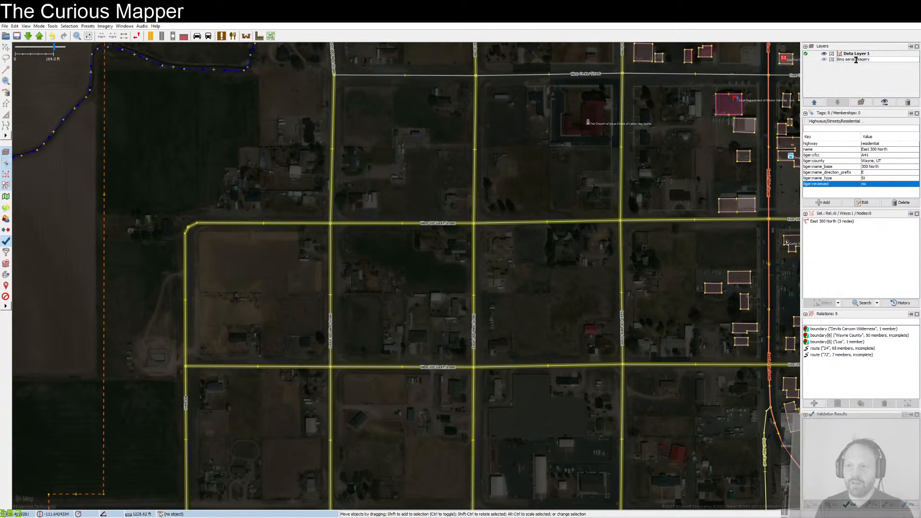
left_click(824, 59)
left_click(824, 59)
left_click(886, 102)
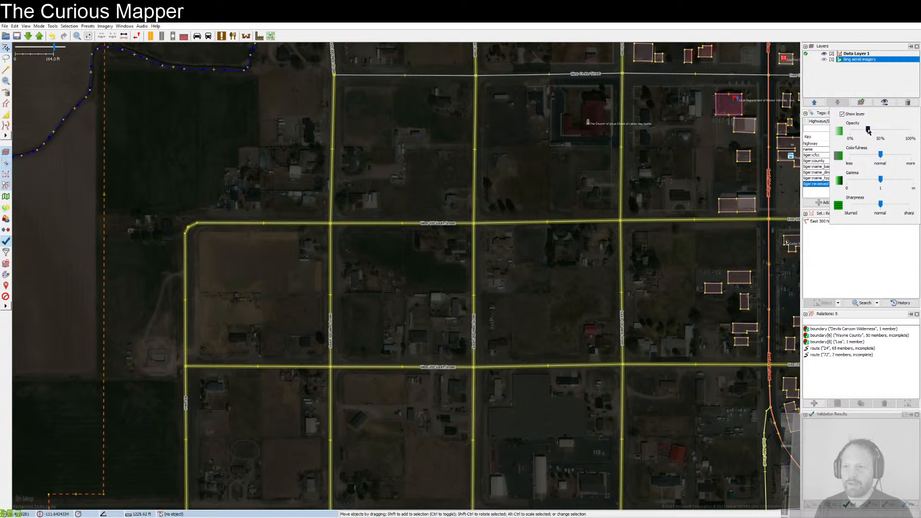
left_click_drag(868, 130, 919, 133)
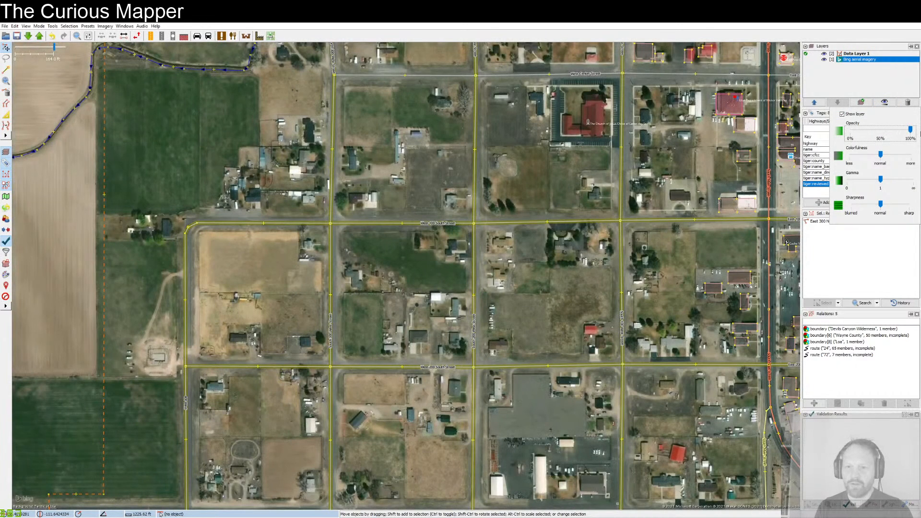
left_click(398, 222)
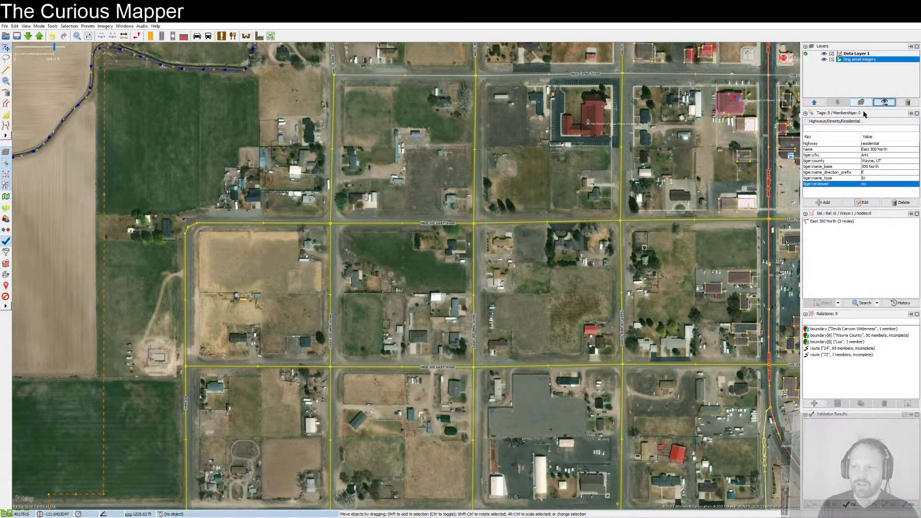
Step: Check West 100 South Street against the imagery and move its intersection node with South 200 West Street slightly east onto the road centre
left_click(451, 226)
scroll(260, 227, "up", 2)
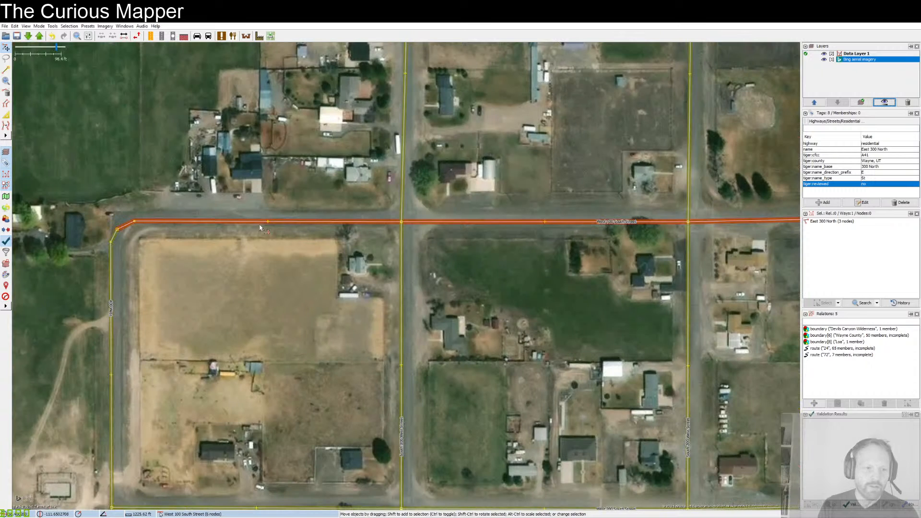
left_click_drag(578, 235, 355, 220)
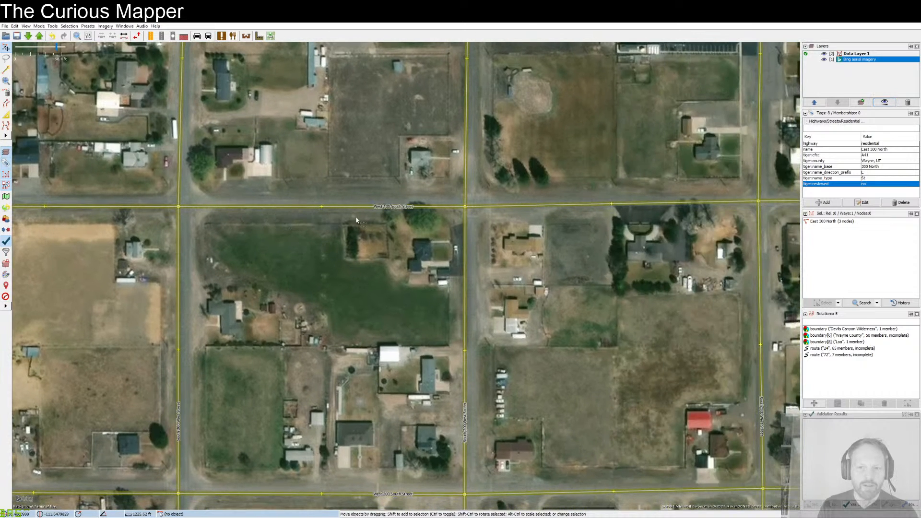
left_click_drag(624, 231, 372, 259)
left_click_drag(746, 235, 469, 243)
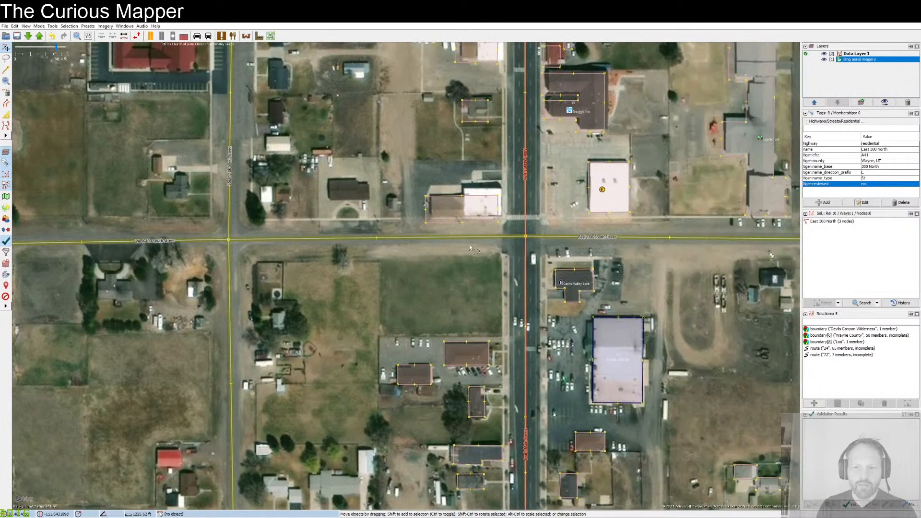
left_click(501, 240)
key("ctrl+Left")
key("ctrl+Left")
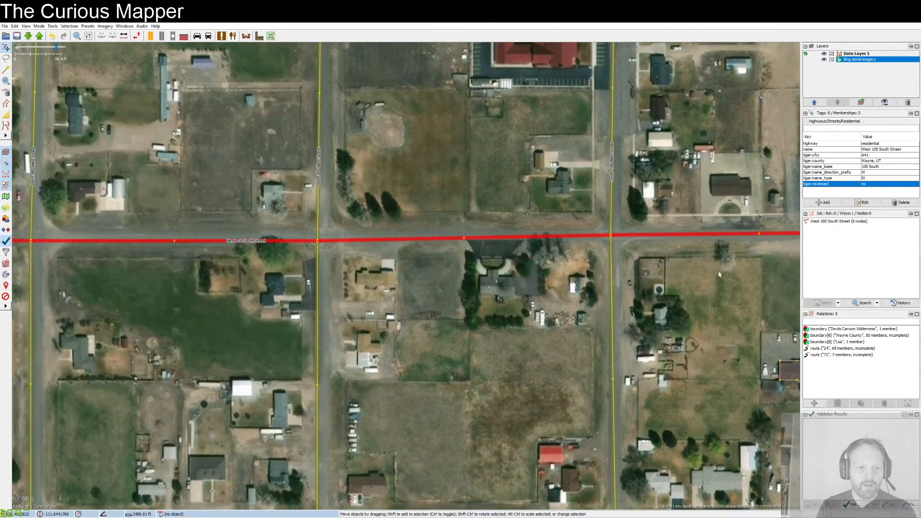
left_click_drag(269, 265, 287, 265)
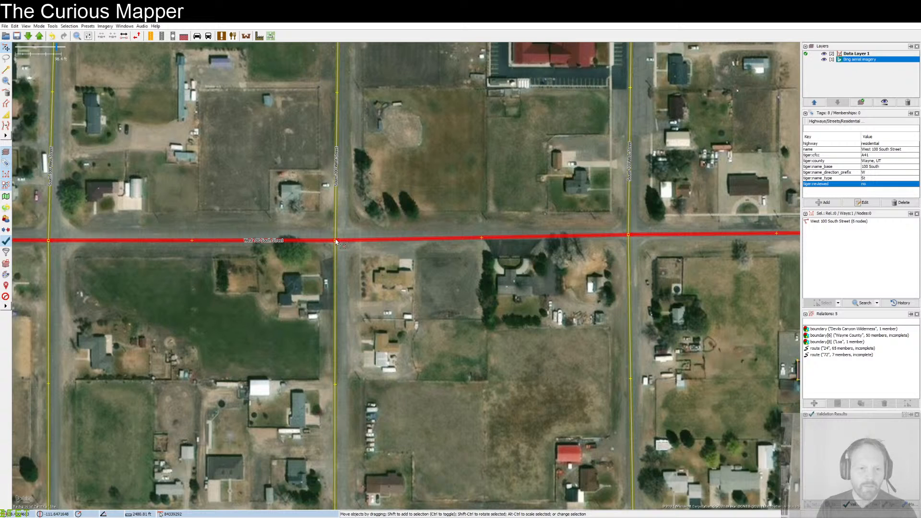
left_click_drag(335, 241, 343, 239)
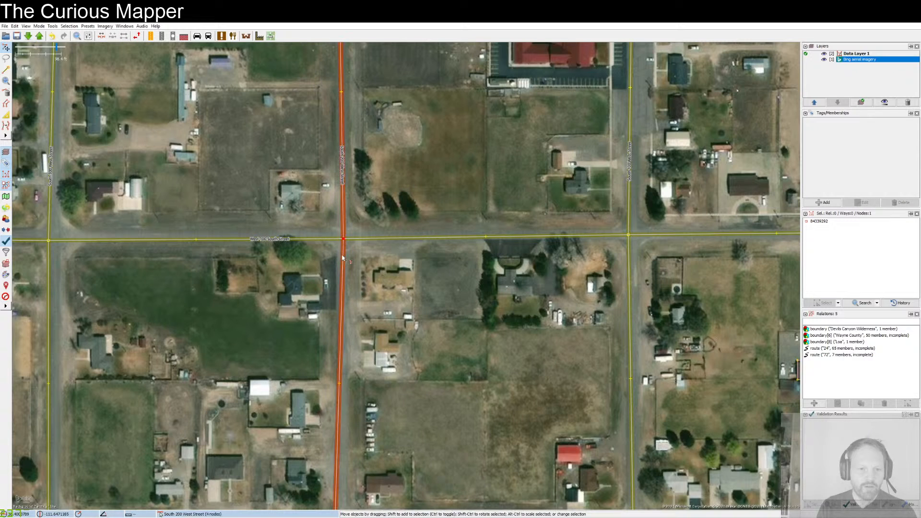
Step: Delete all the tiger: tags, from tiger:cfcc through tiger:reviewed, from West 100 South Street and check the tags that remain
left_click_drag(293, 273, 615, 294)
left_click(379, 261)
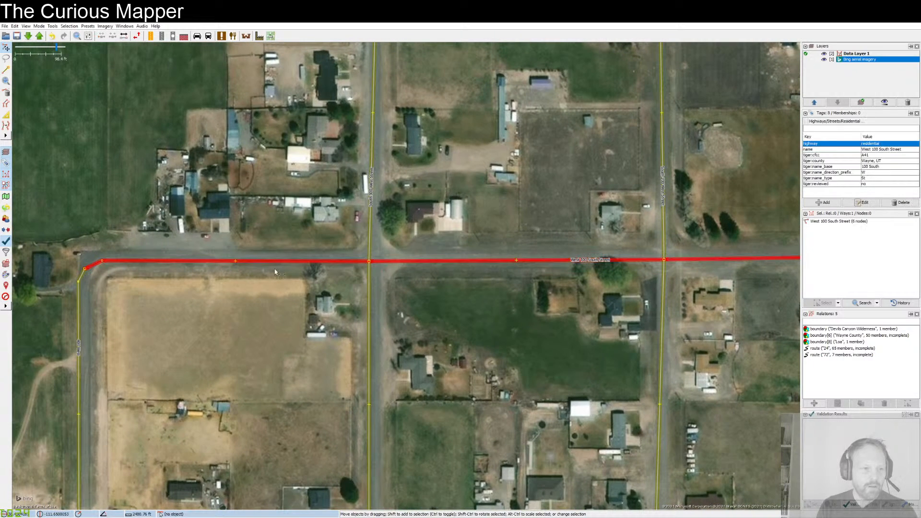
left_click(822, 155)
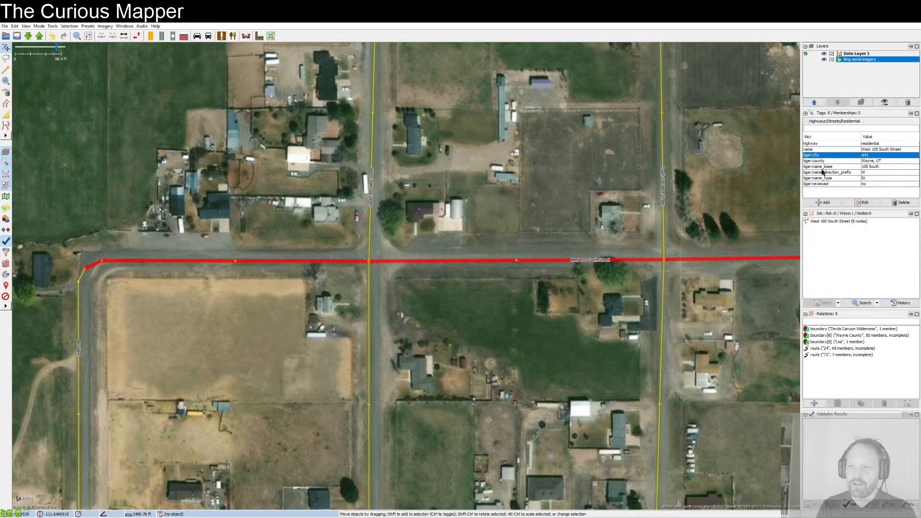
left_click(826, 185, "shift")
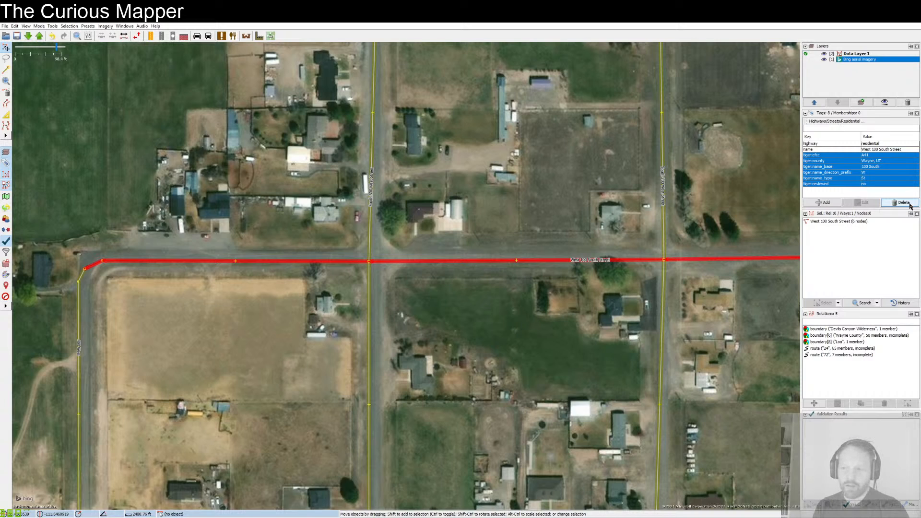
left_click(904, 202)
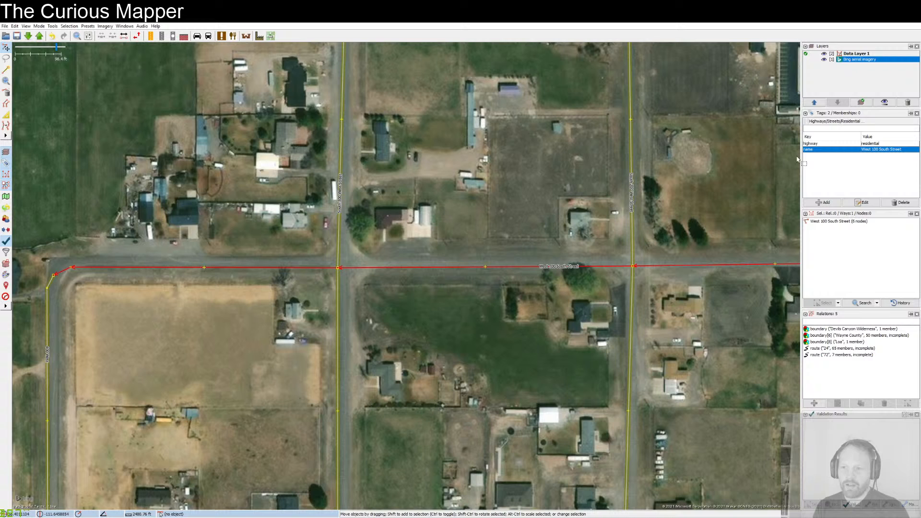
left_click(818, 144)
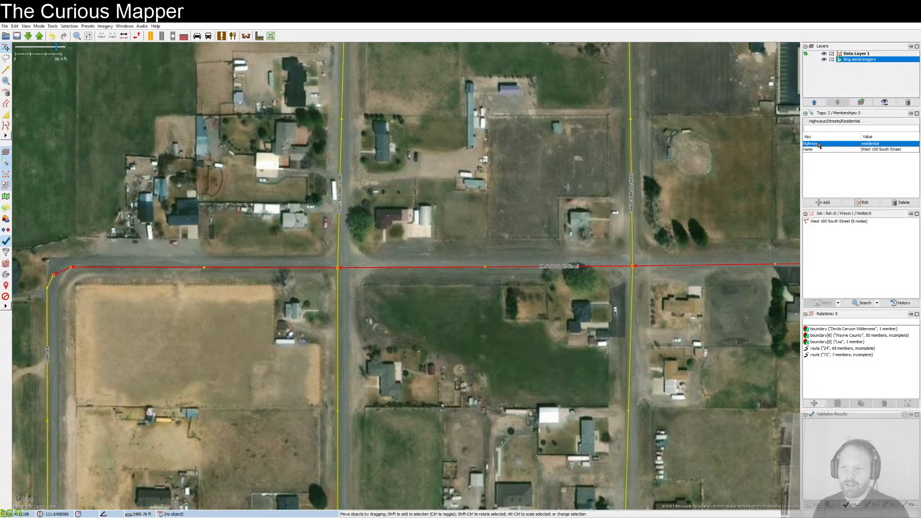
left_click(823, 150)
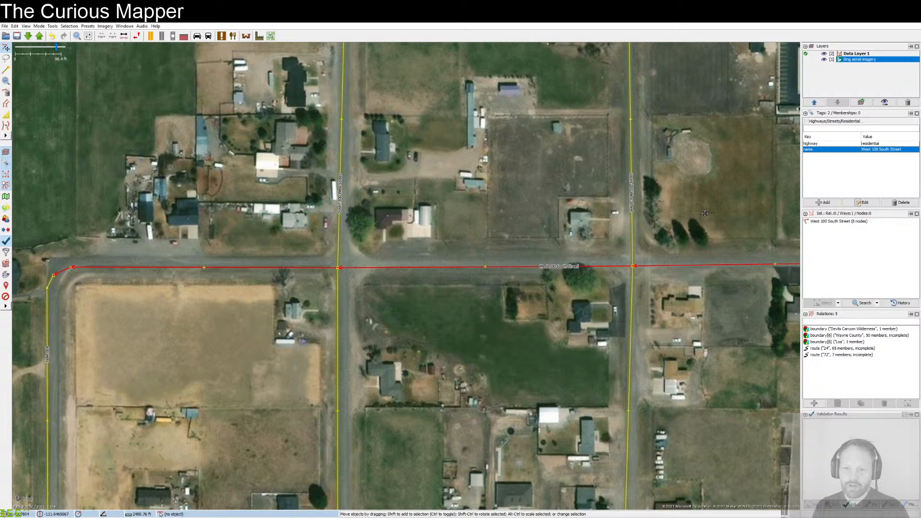
Step: Look over the rest of West 100 South Street and the nearby blocks, and select the unnamed residential cul-de-sac northwest of the town centre
left_click_drag(705, 215, 469, 206)
left_click_drag(619, 207, 291, 224)
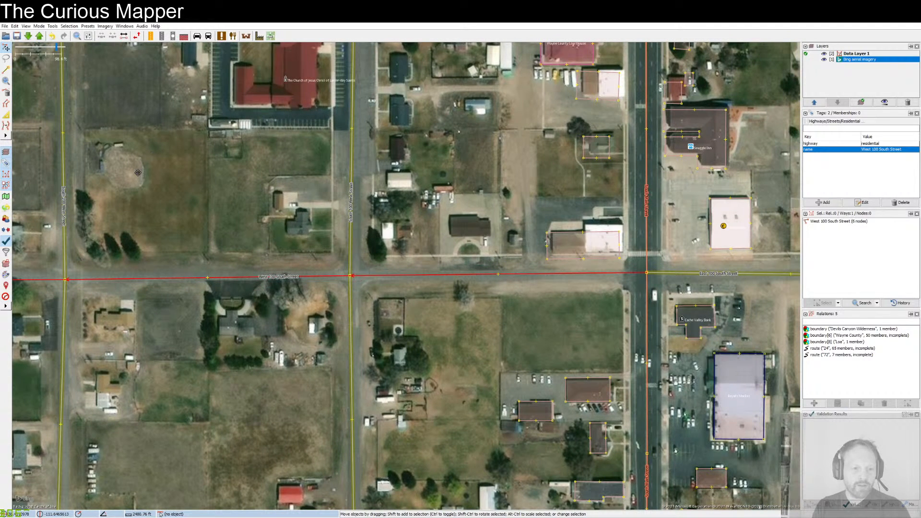
left_click_drag(141, 170, 540, 177)
scroll(124, 125, "down", 4)
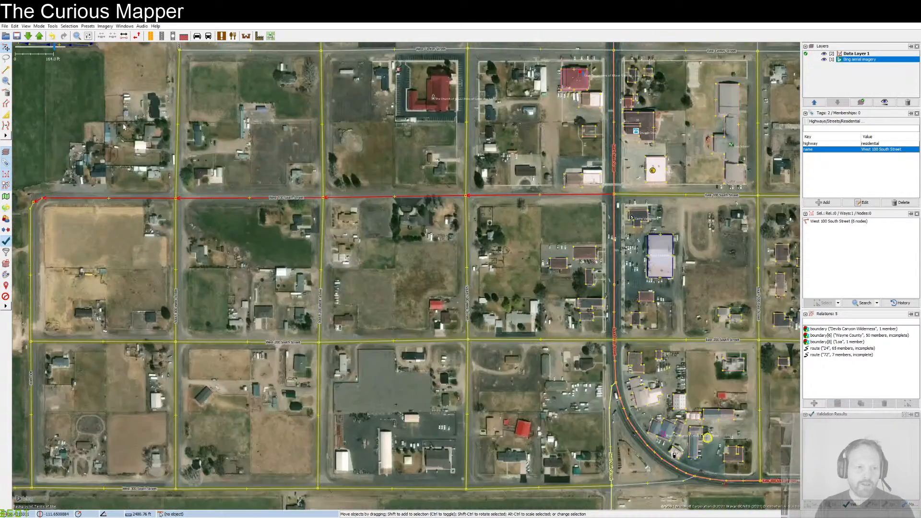
left_click_drag(41, 257, 431, 314)
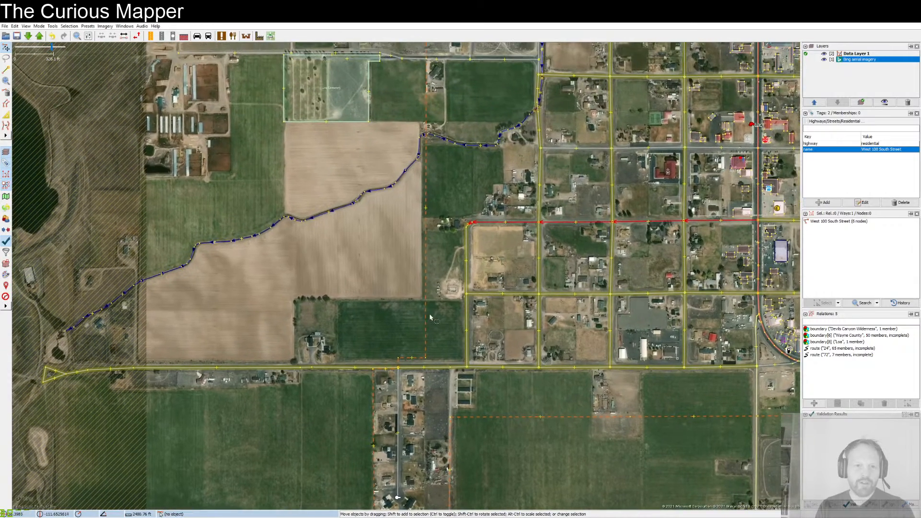
left_click_drag(440, 176, 435, 289)
scroll(473, 128, "up", 4)
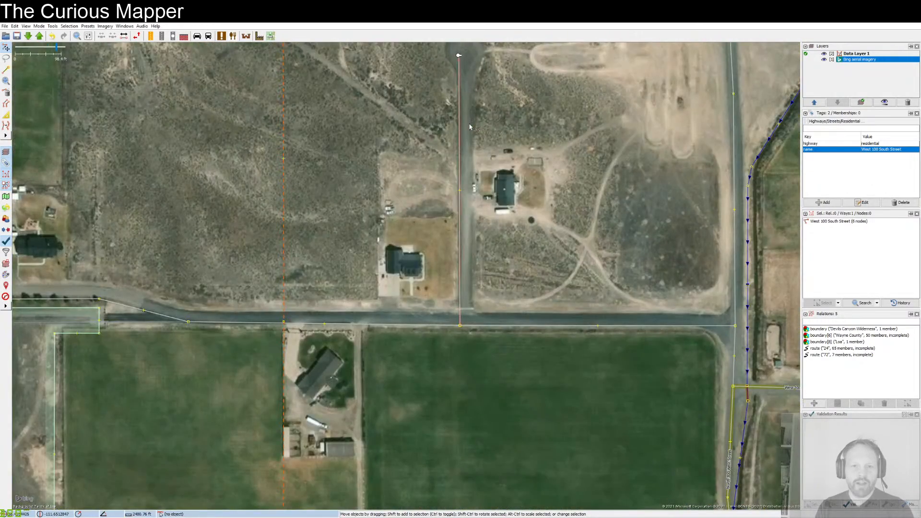
left_click_drag(474, 127, 455, 199)
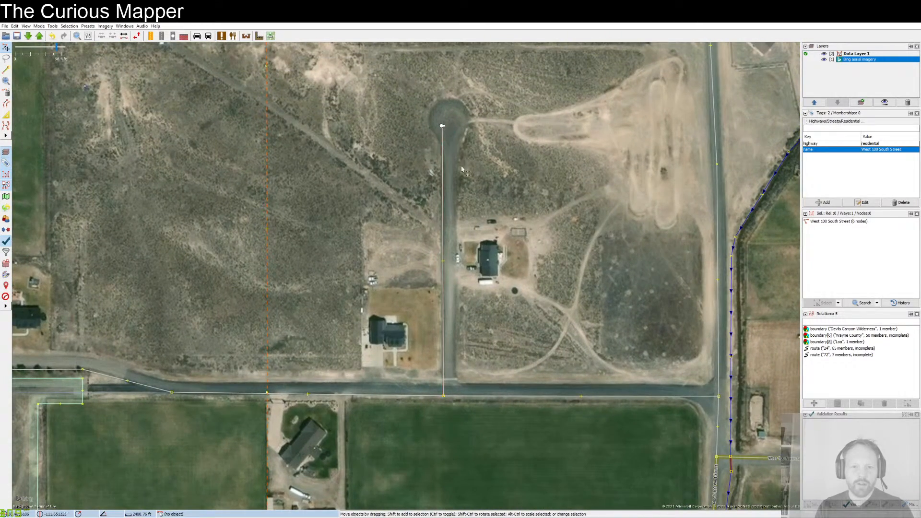
left_click(441, 355)
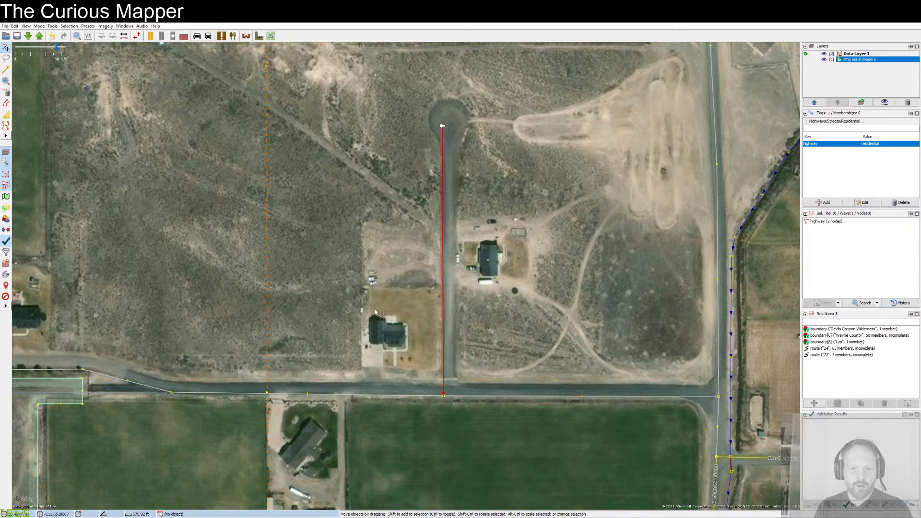
left_click_drag(508, 141, 553, 248)
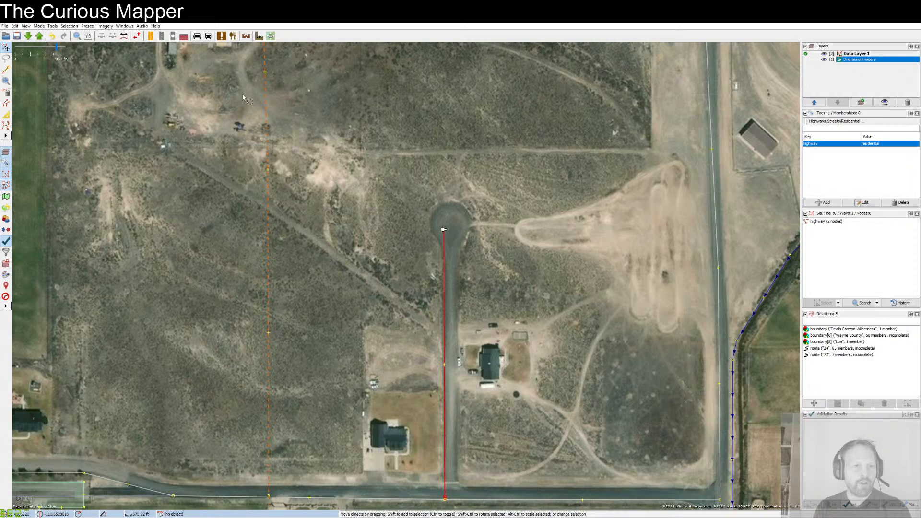
Step: Add the TIGER Roads 2020 quality-assurance overlay above the Bing aerial imagery
left_click(106, 26)
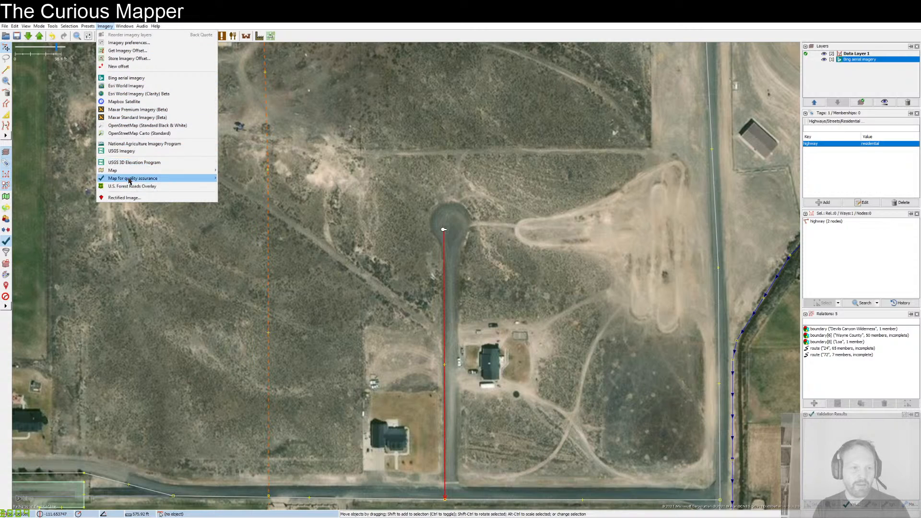
mouse_move(128, 180)
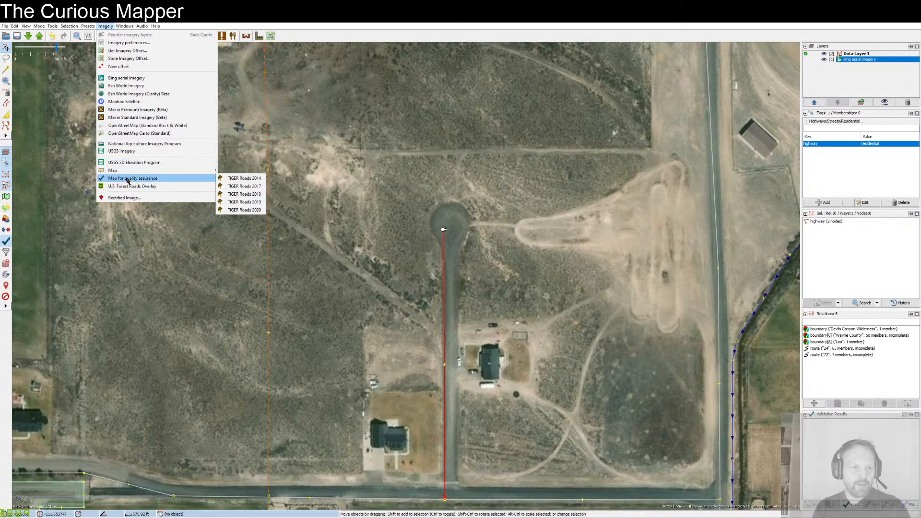
left_click(106, 27)
left_click(106, 28)
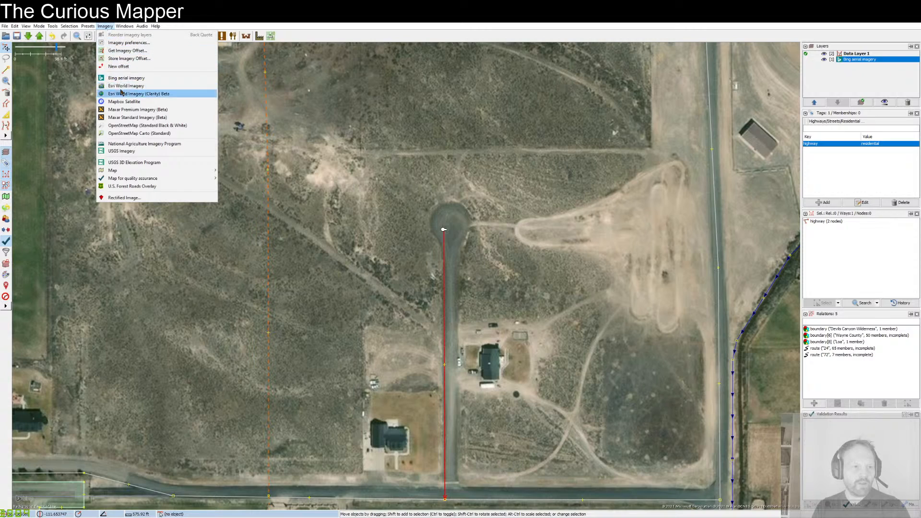
mouse_move(136, 179)
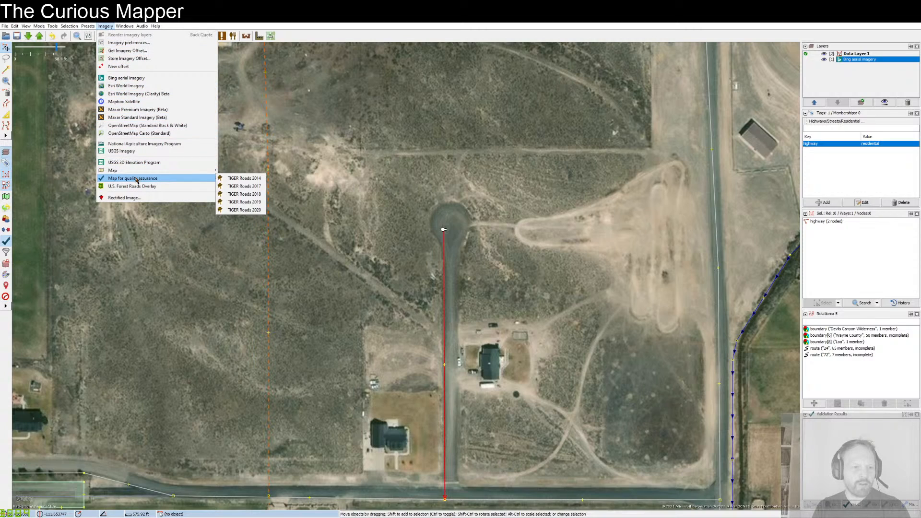
left_click(239, 210)
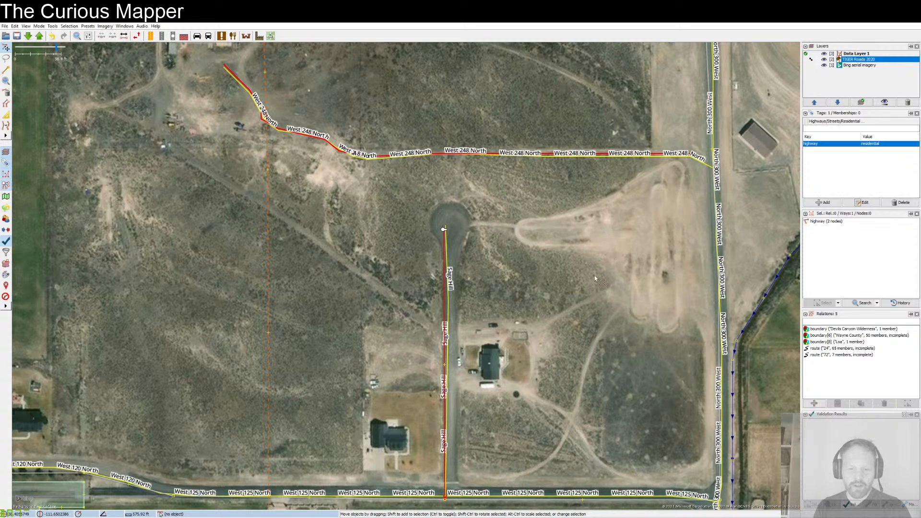
Step: Check the cul-de-sac against the TIGER overlay and add the name Sage Hill to its way
scroll(569, 257, "down", 2)
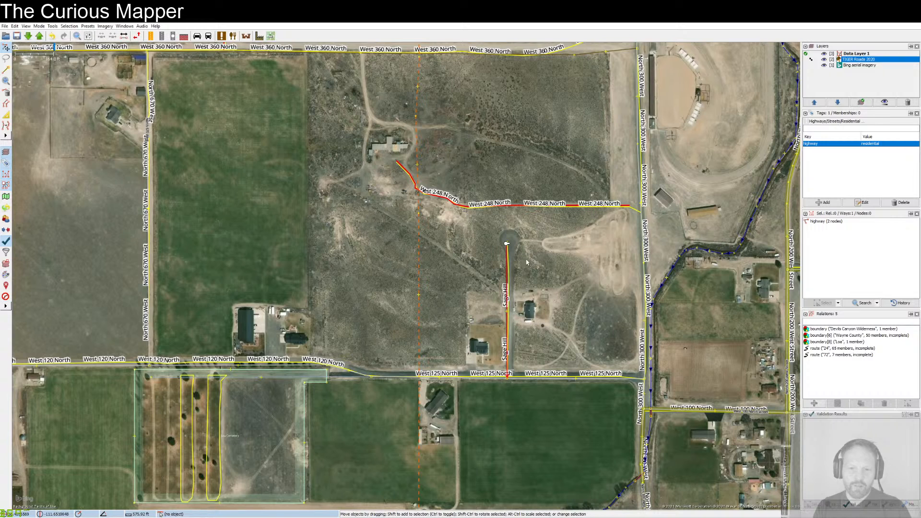
scroll(527, 262, "up", 2)
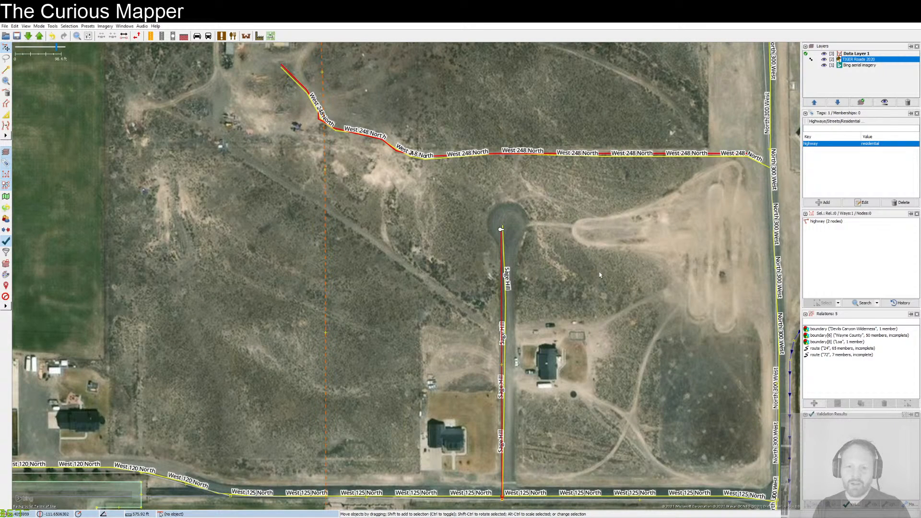
left_click_drag(623, 297, 610, 260)
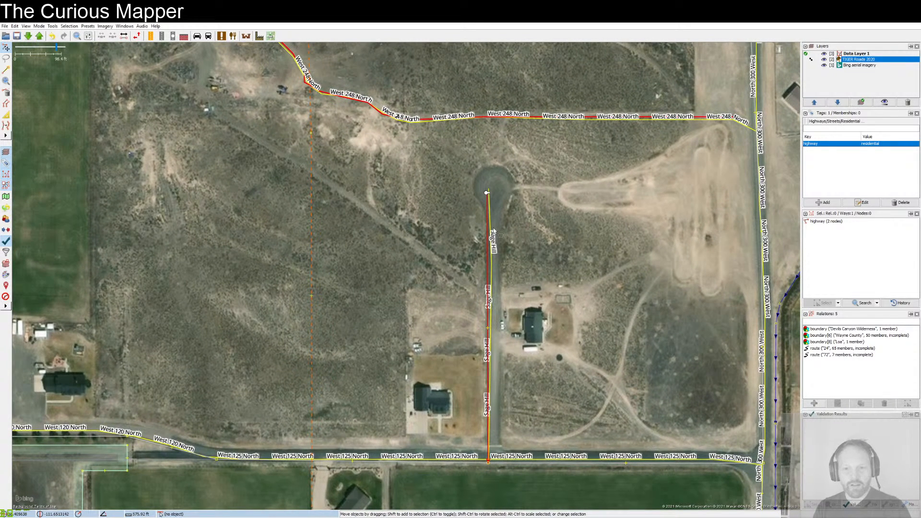
left_click_drag(491, 237, 489, 235)
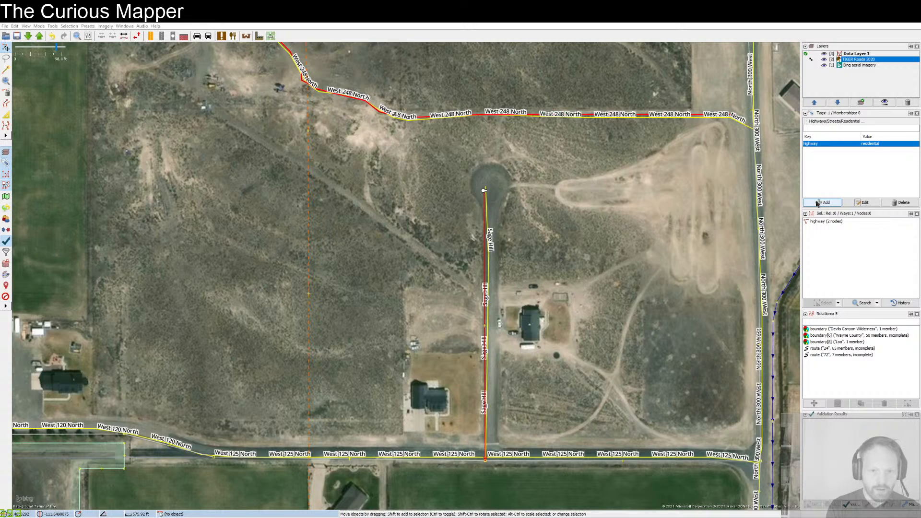
key("Return")
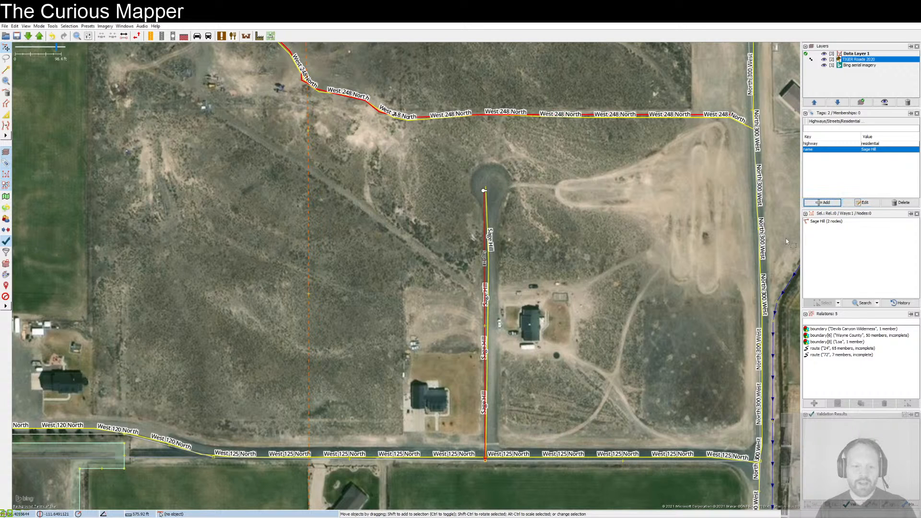
Step: Bring the town's western half into view and run an object search on the data layer
left_click_drag(701, 322, 700, 322)
left_click_drag(537, 247, 486, 299)
left_click_drag(464, 237, 516, 297)
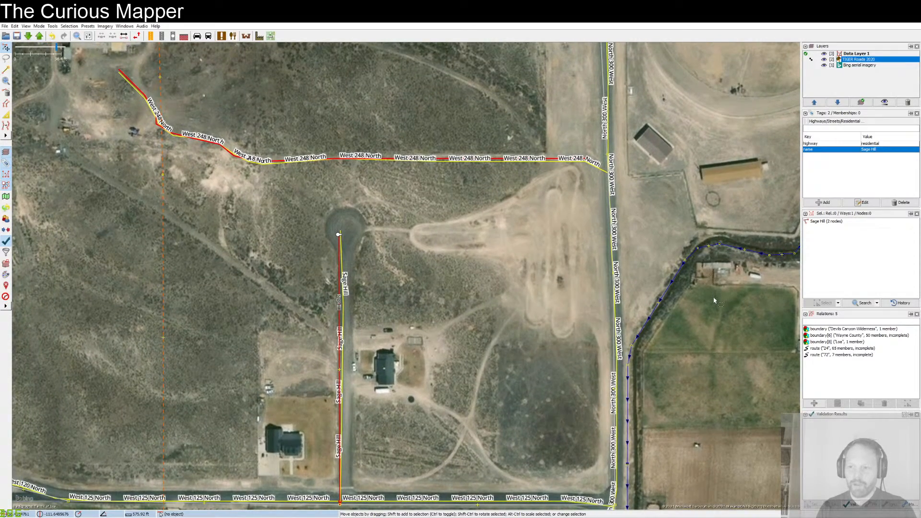
scroll(613, 283, "down", 4)
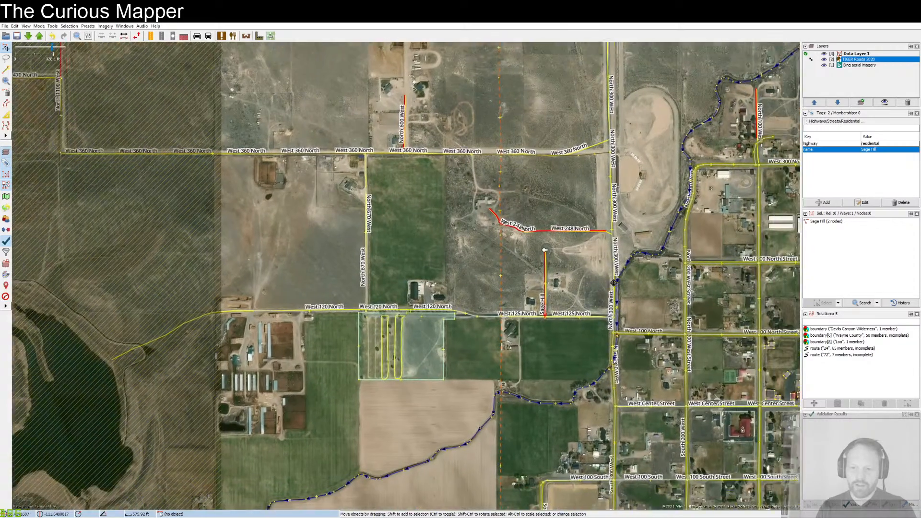
left_click_drag(613, 283, 498, 247)
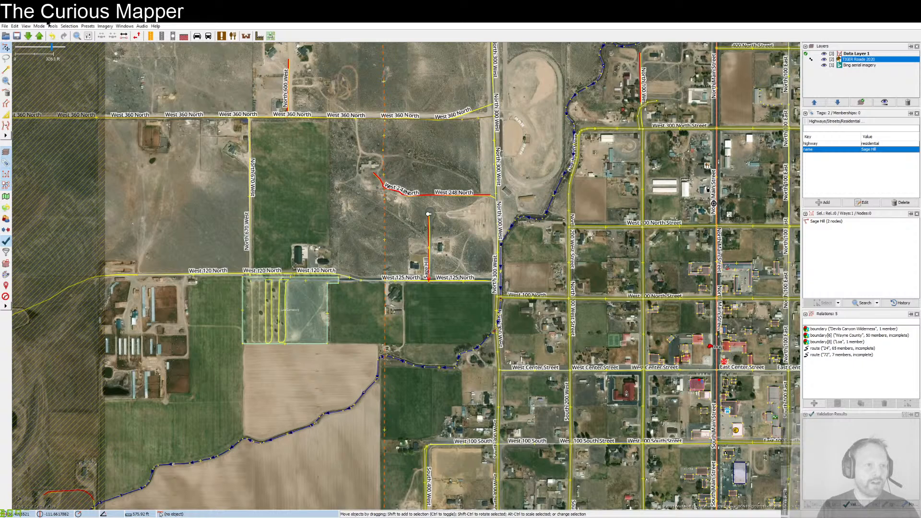
left_click(15, 27)
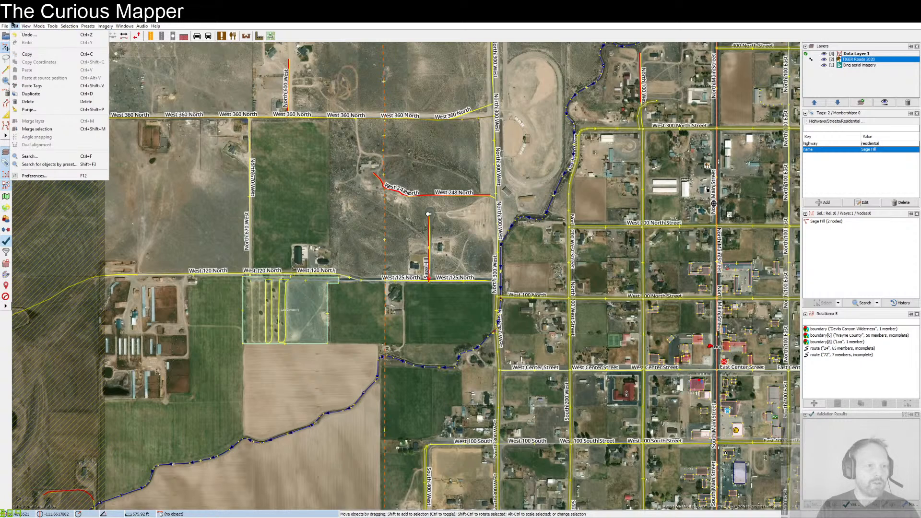
left_click(45, 156)
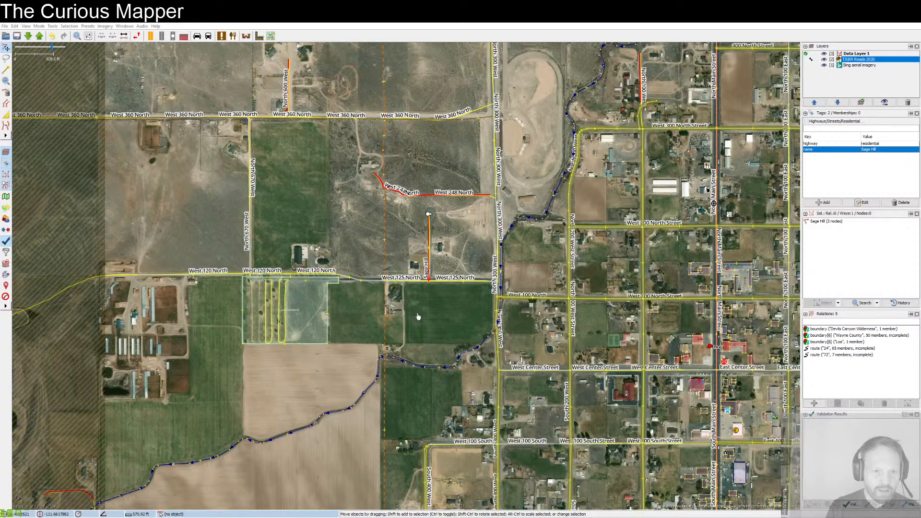
left_click(422, 344)
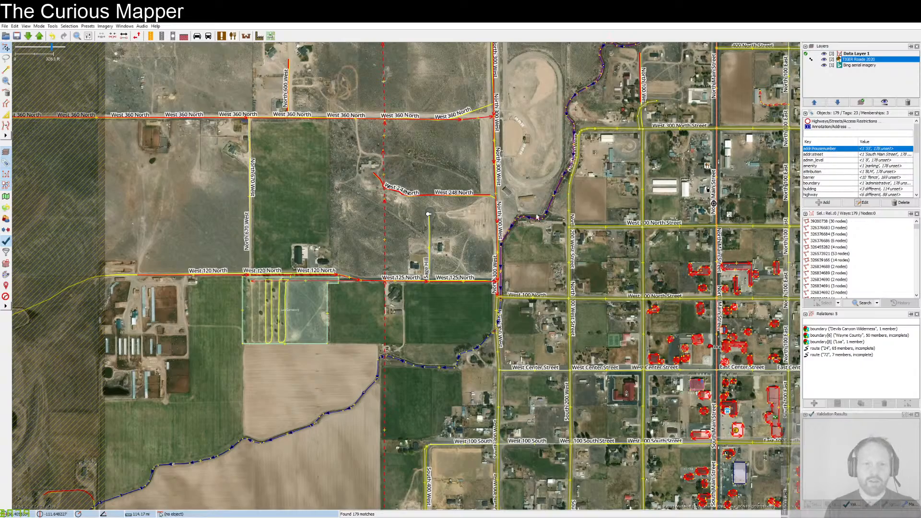
Step: Examine which streets, buildings and boundaries the search selected, from the 300 South blocks up to State Route 24 north of town
left_click_drag(537, 218, 326, 126)
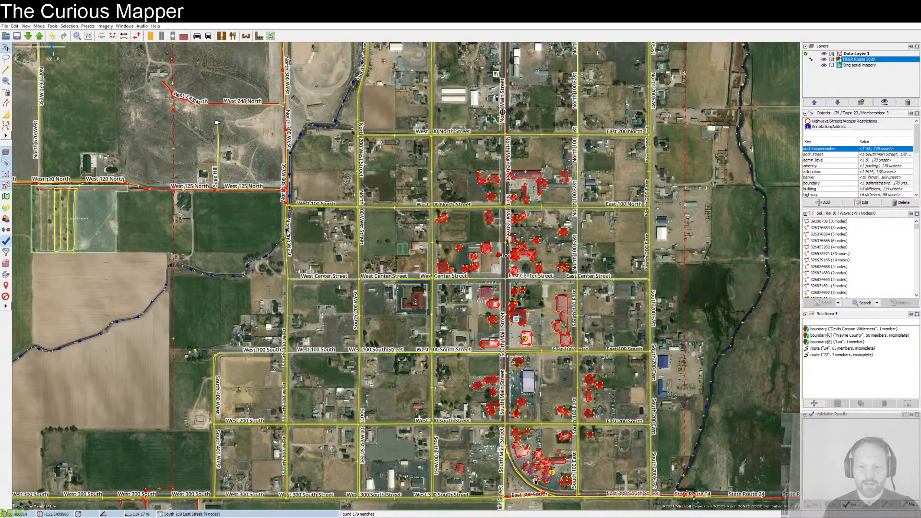
left_click_drag(594, 325, 593, 354)
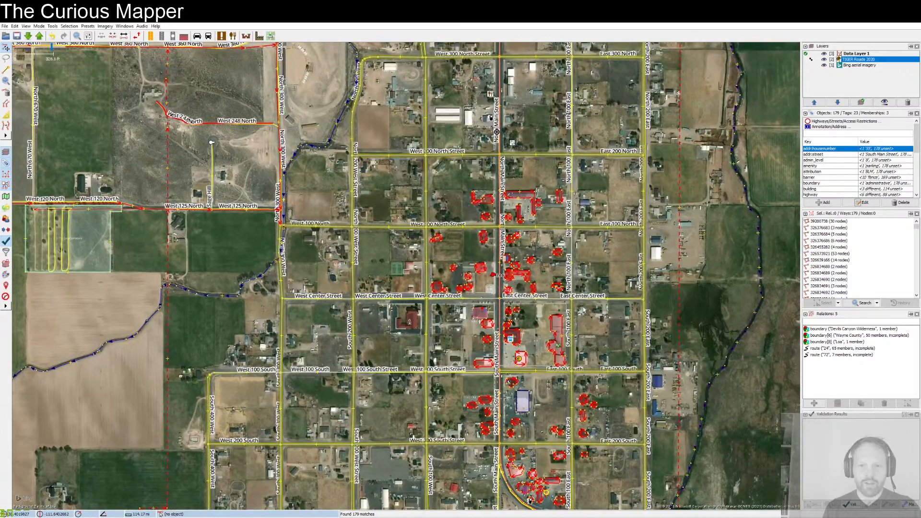
left_click_drag(452, 177, 598, 322)
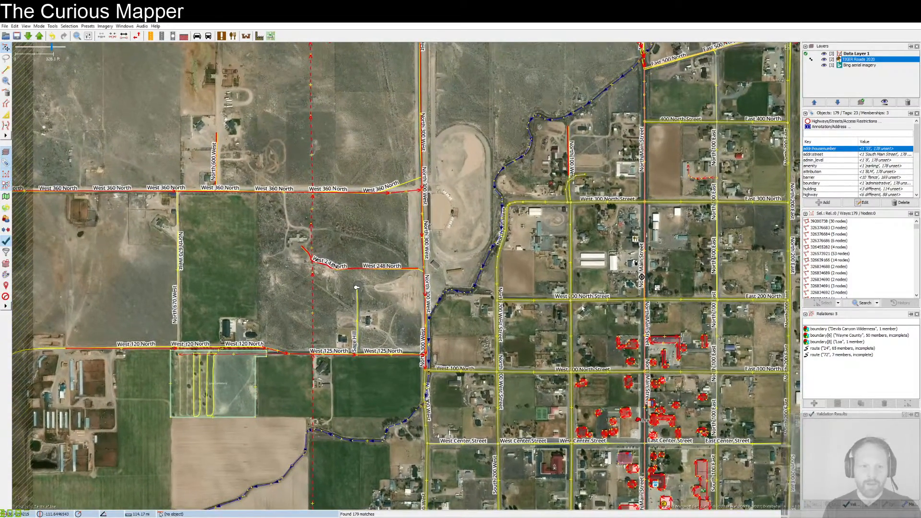
left_click_drag(707, 367, 605, 281)
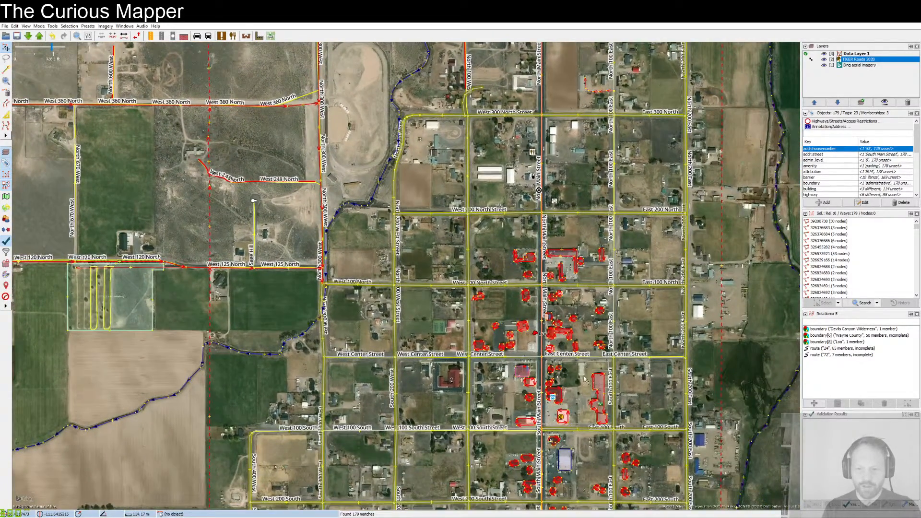
left_click_drag(585, 387, 564, 249)
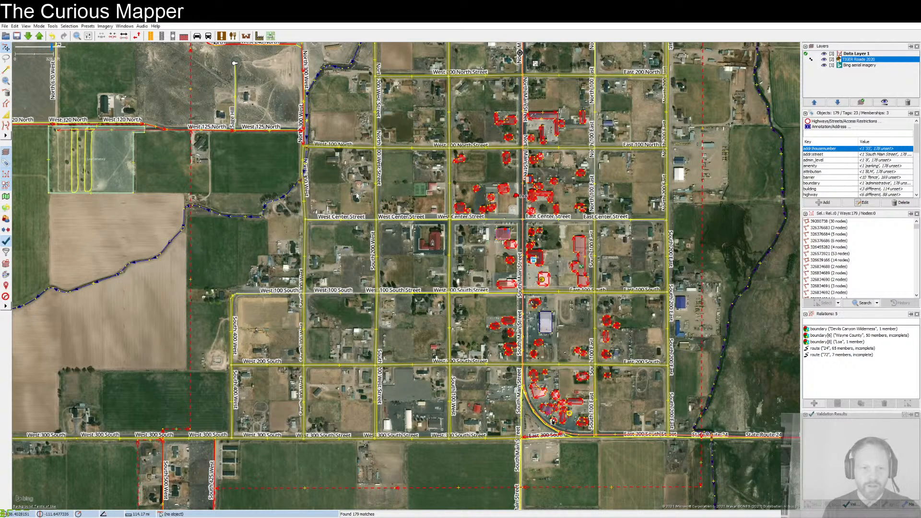
left_click_drag(336, 174, 517, 324)
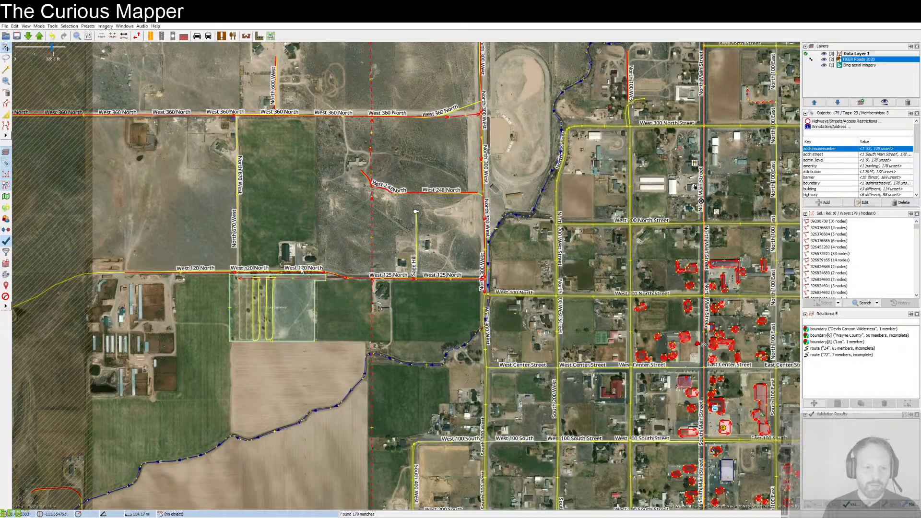
left_click_drag(320, 163, 247, 292)
left_click_drag(541, 137, 481, 258)
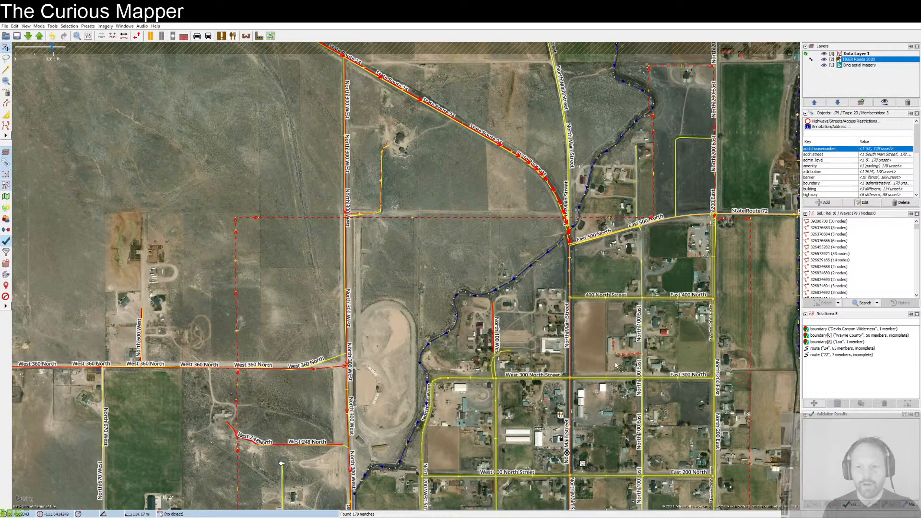
Step: Compare the selected streets west of the town grid with the aerial imagery, hiding the TIGER Roads 2020 overlay temporarily and restoring it
left_click_drag(477, 367, 506, 196)
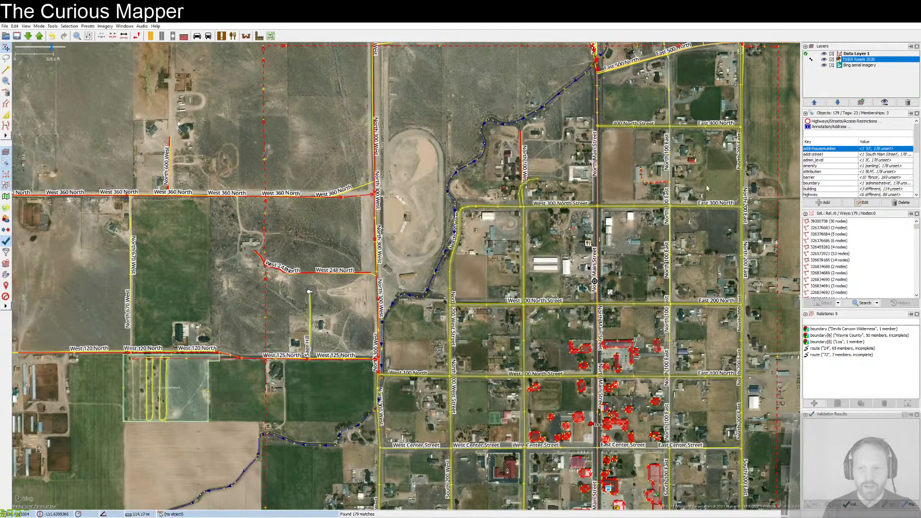
left_click(823, 59)
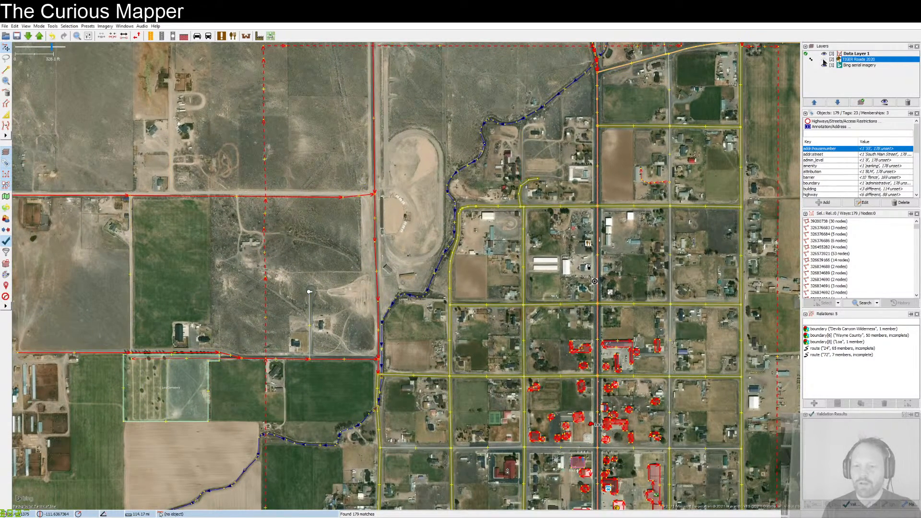
left_click_drag(337, 357, 430, 278)
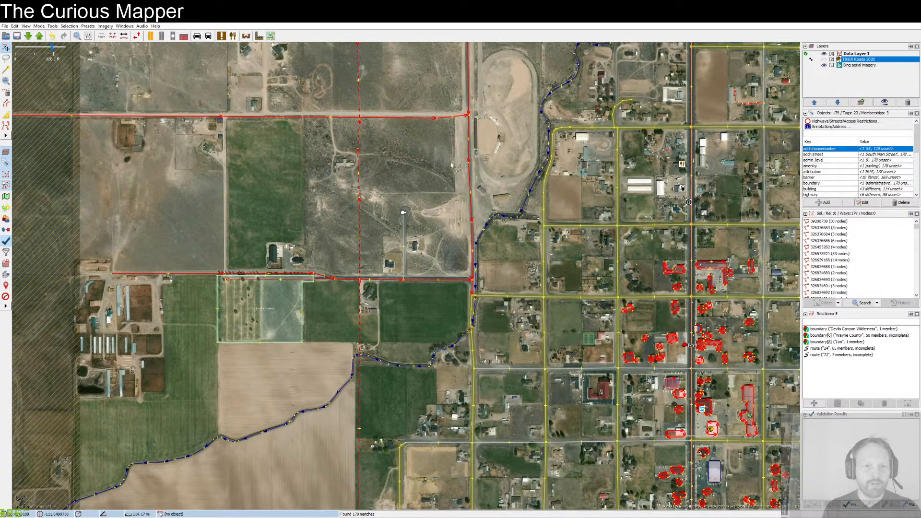
left_click(824, 59)
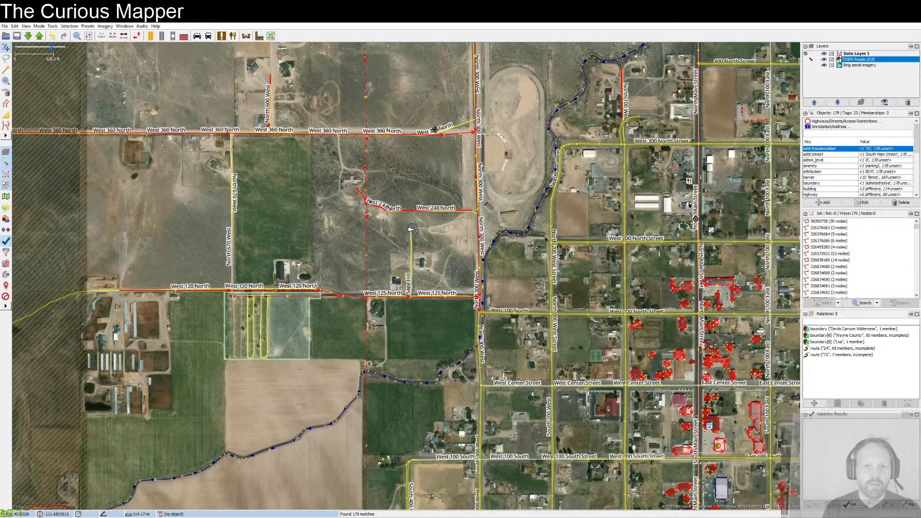
Step: Add the name West 360 North from the TIGER overlay to the unnamed track meeting North 300 West beside the oval arena
left_click_drag(427, 112, 443, 203)
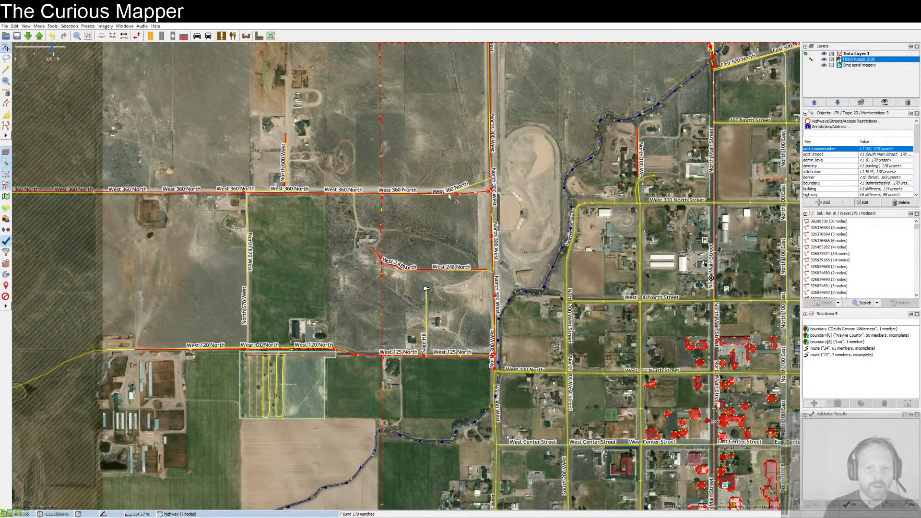
scroll(449, 197, "up", 2)
scroll(449, 196, "up", 1)
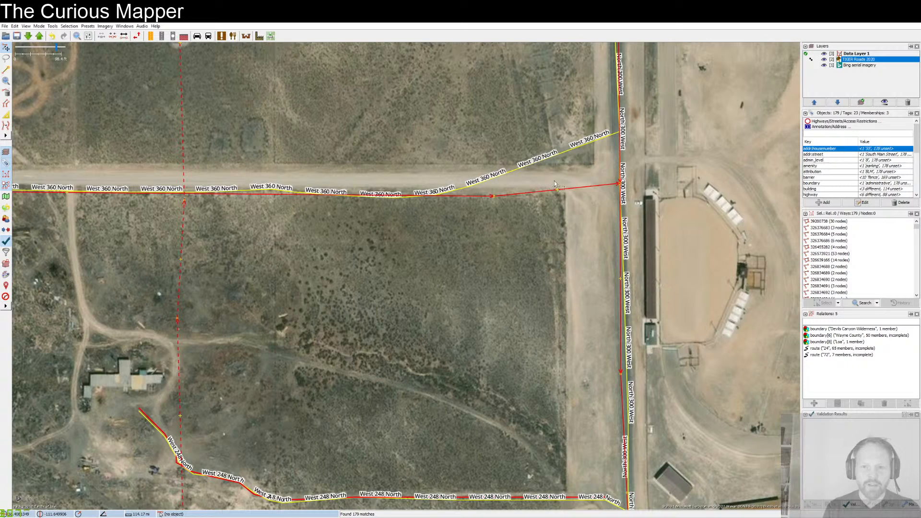
left_click(424, 209)
left_click(472, 196)
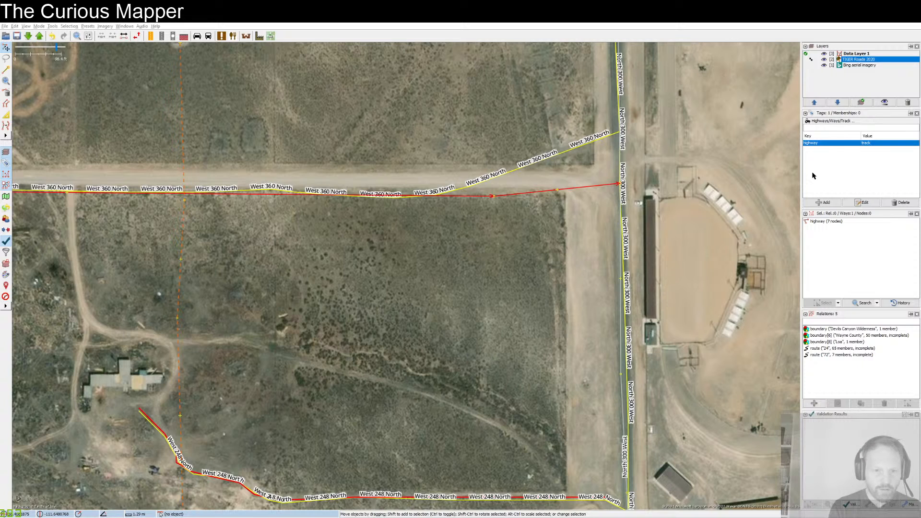
key("Return")
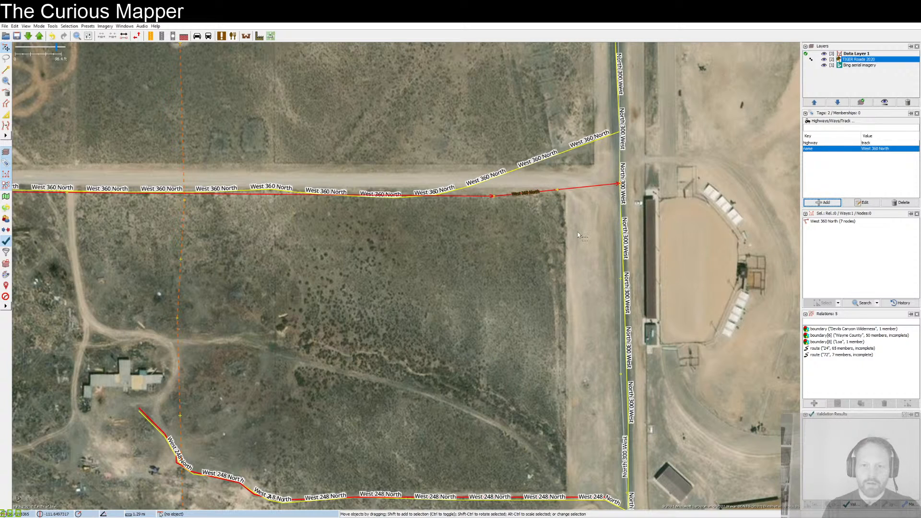
left_click(578, 231)
Step: Repeat the object search and examine the selected ways from State Route 24 north of town down to the 300 South blocks
scroll(686, 268, "down", 4)
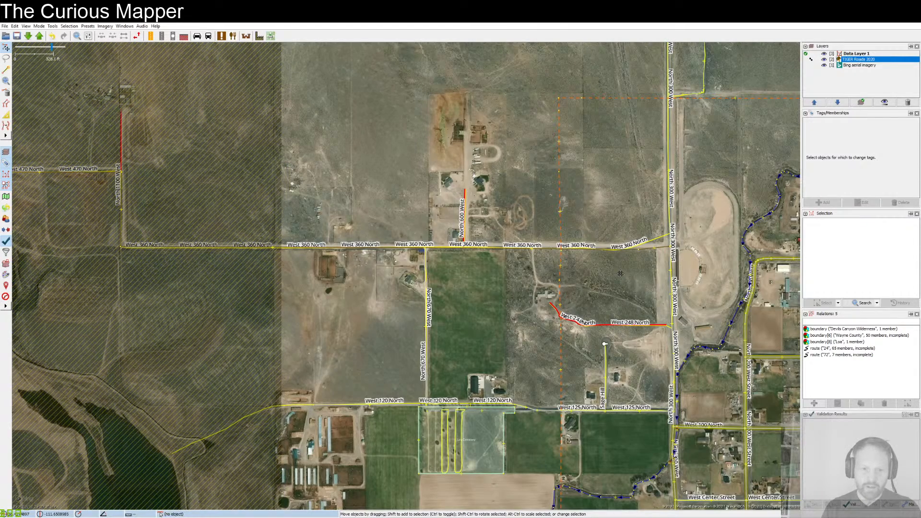
left_click_drag(676, 243, 469, 252)
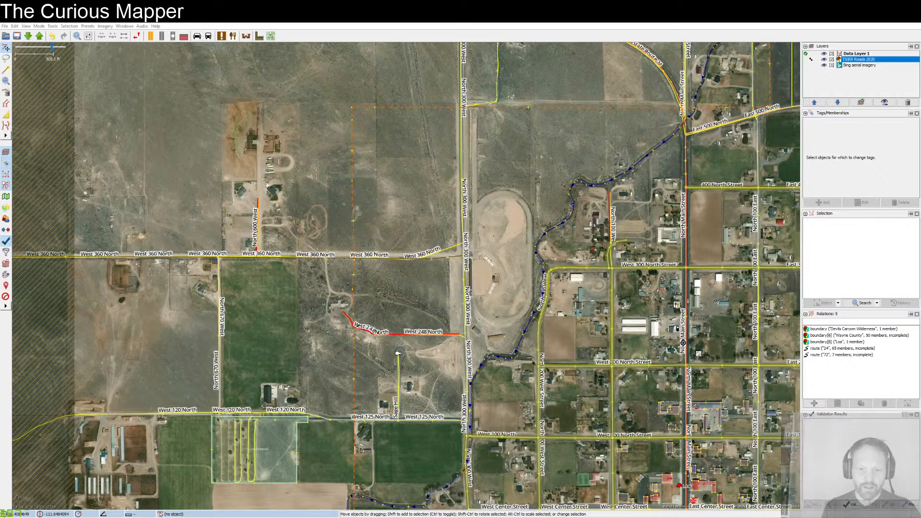
key("Return")
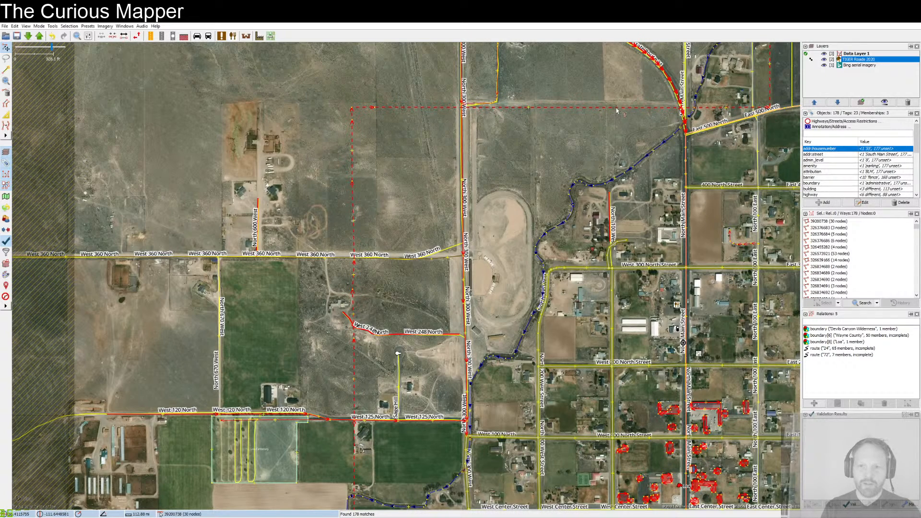
left_click_drag(625, 85, 574, 261)
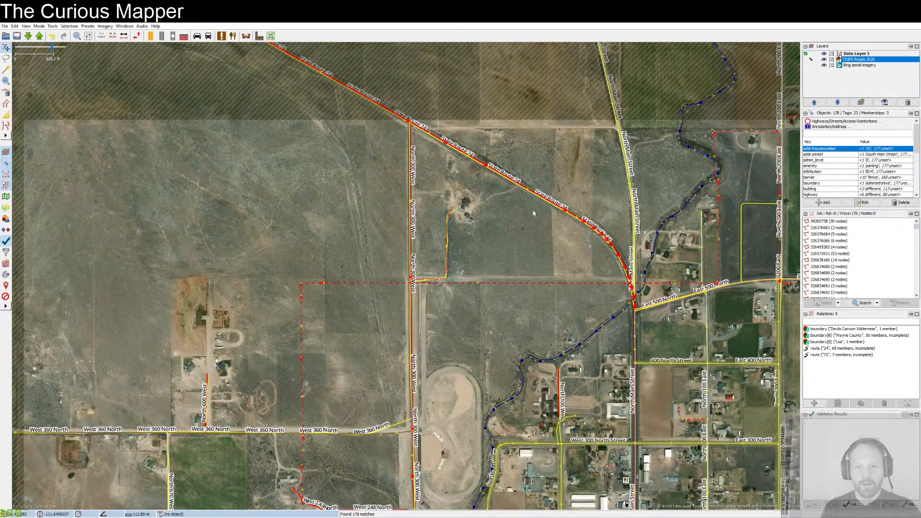
left_click_drag(519, 478, 459, 240)
left_click_drag(681, 436, 581, 210)
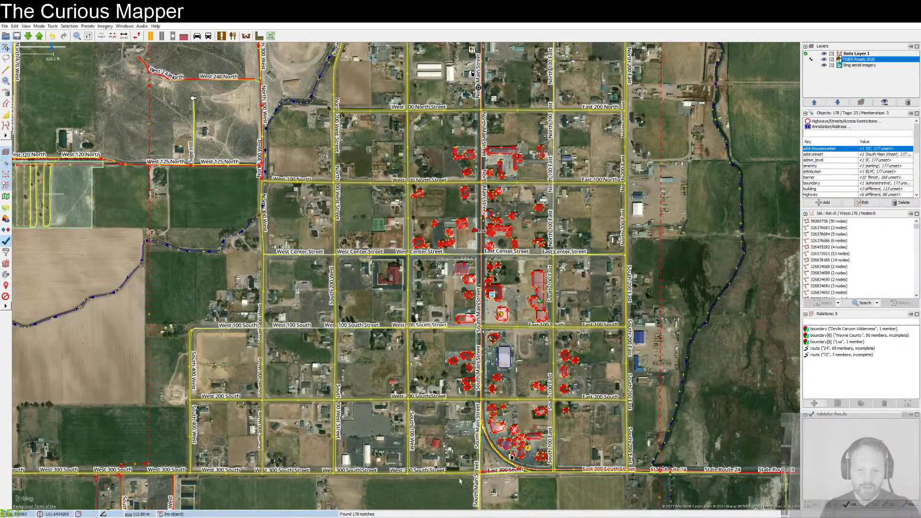